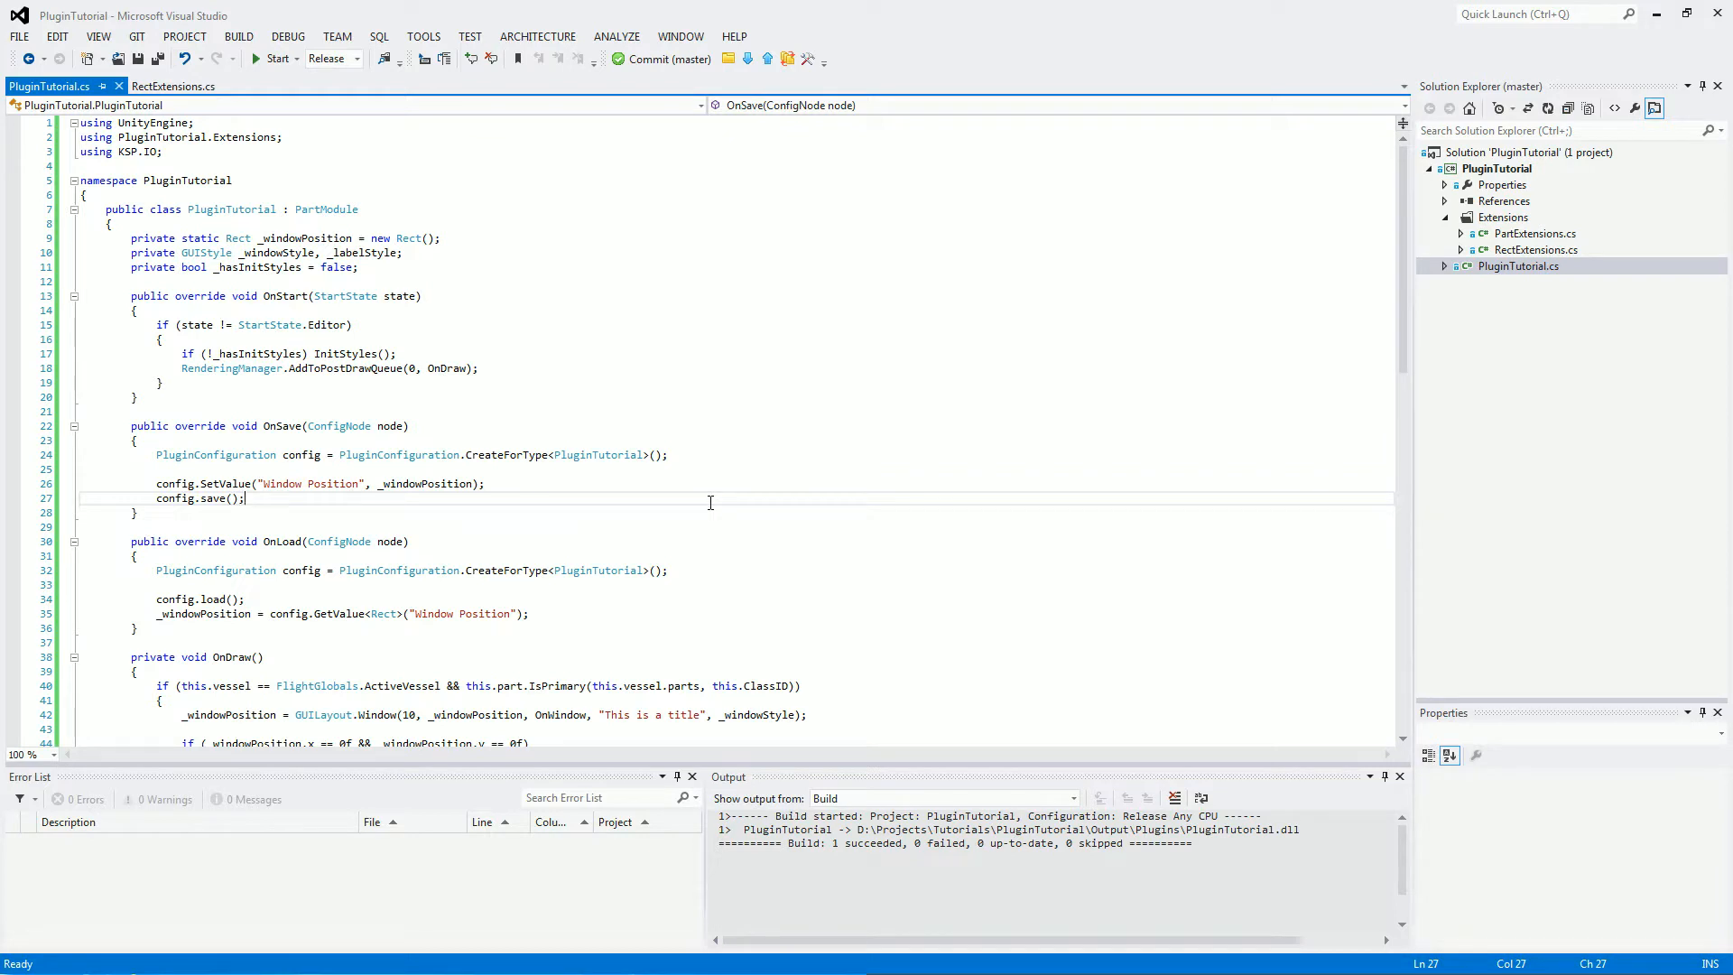
# Step: Add an OnUpdate override below OnLoad and remove its base.OnUpdate() call
pyautogui.click(236, 631)
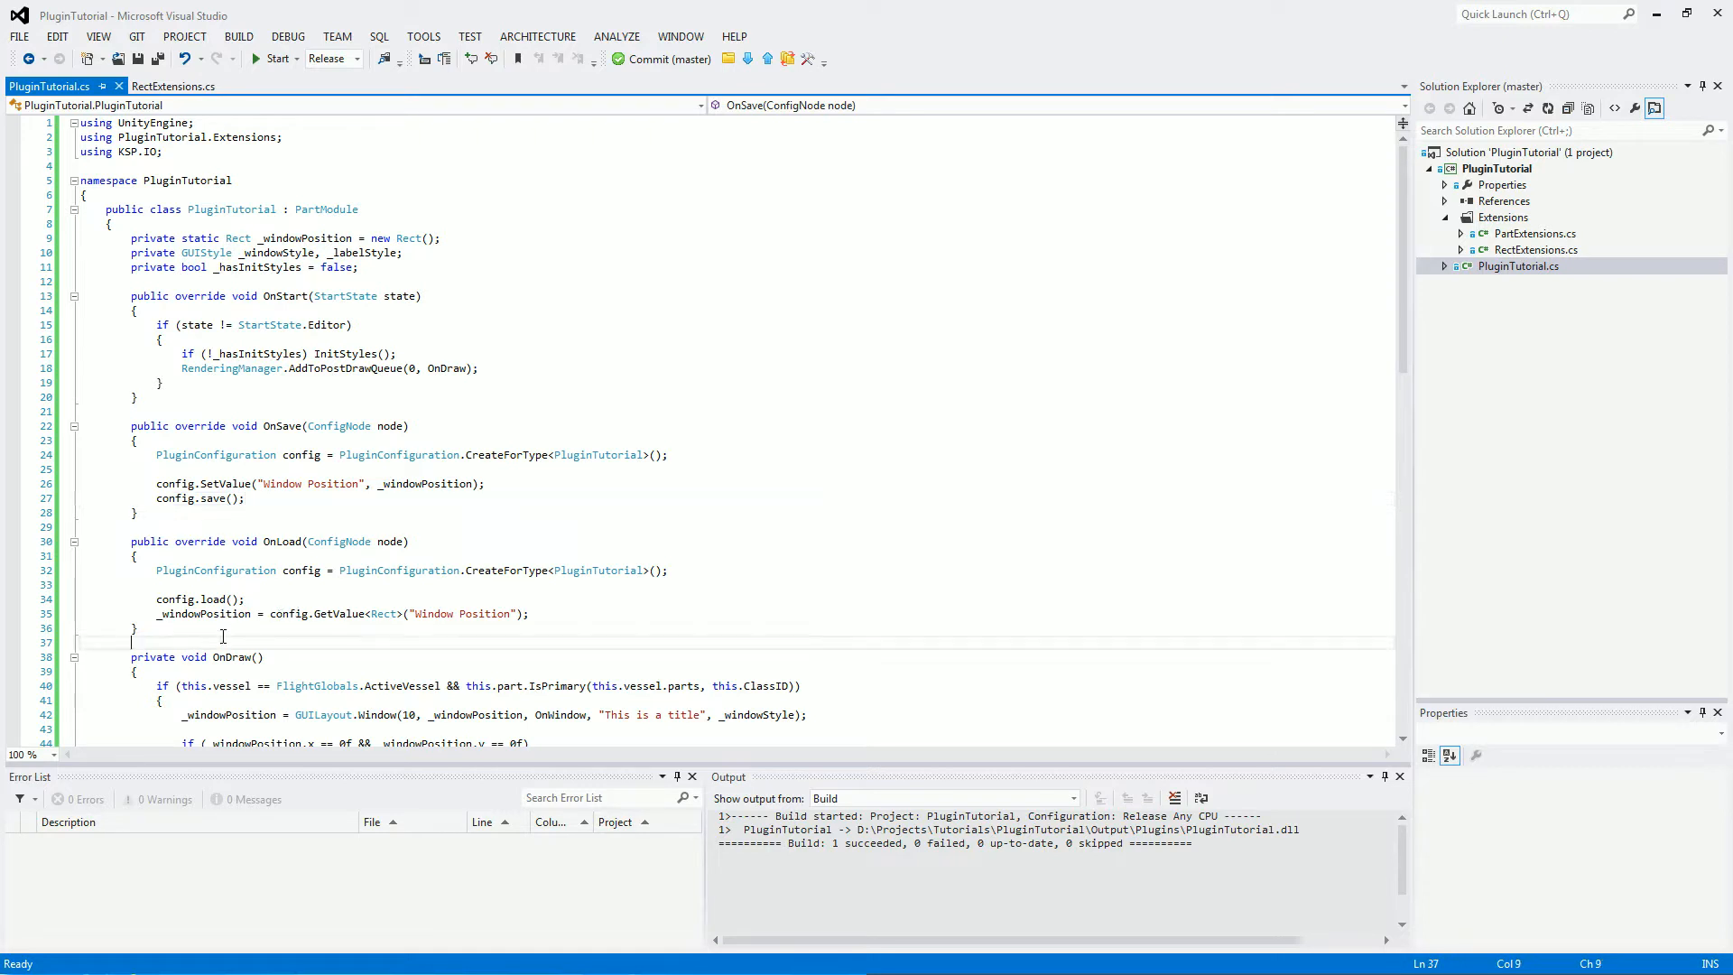
pyautogui.press('Return')
pyautogui.press('Return')
pyautogui.press('Down')
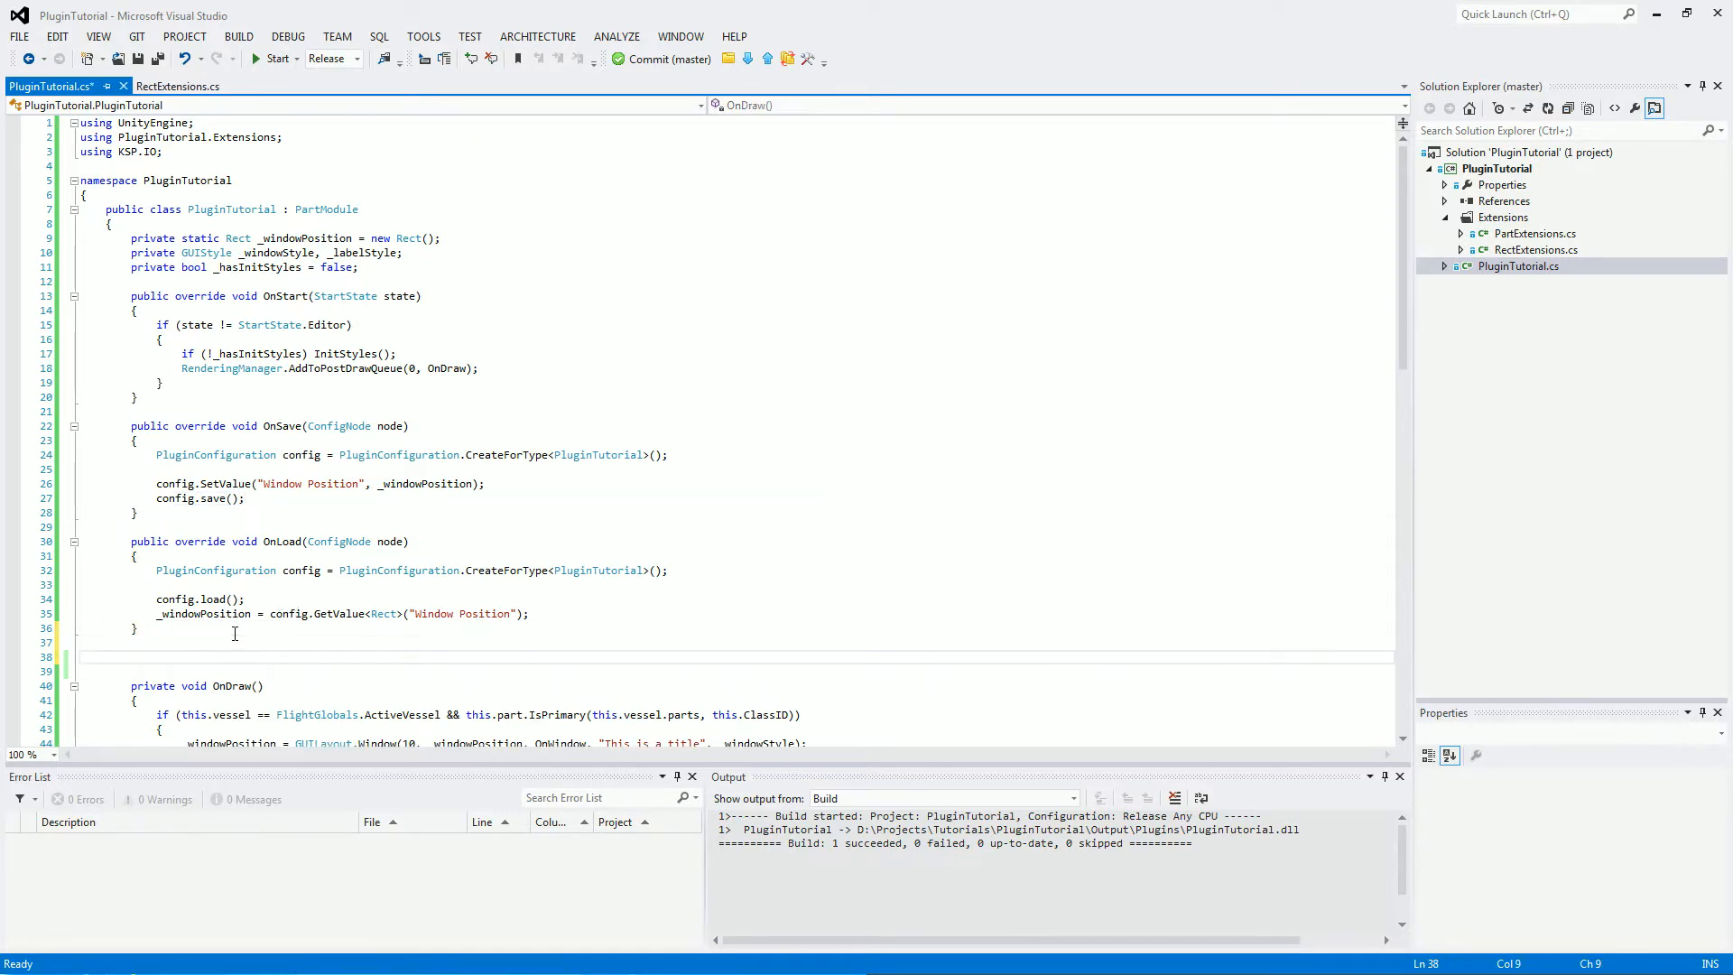
pyautogui.write('p')
pyautogui.write('ublic over')
pyautogui.write('ride voide On')
pyautogui.write('U')
pyautogui.press('Tab')
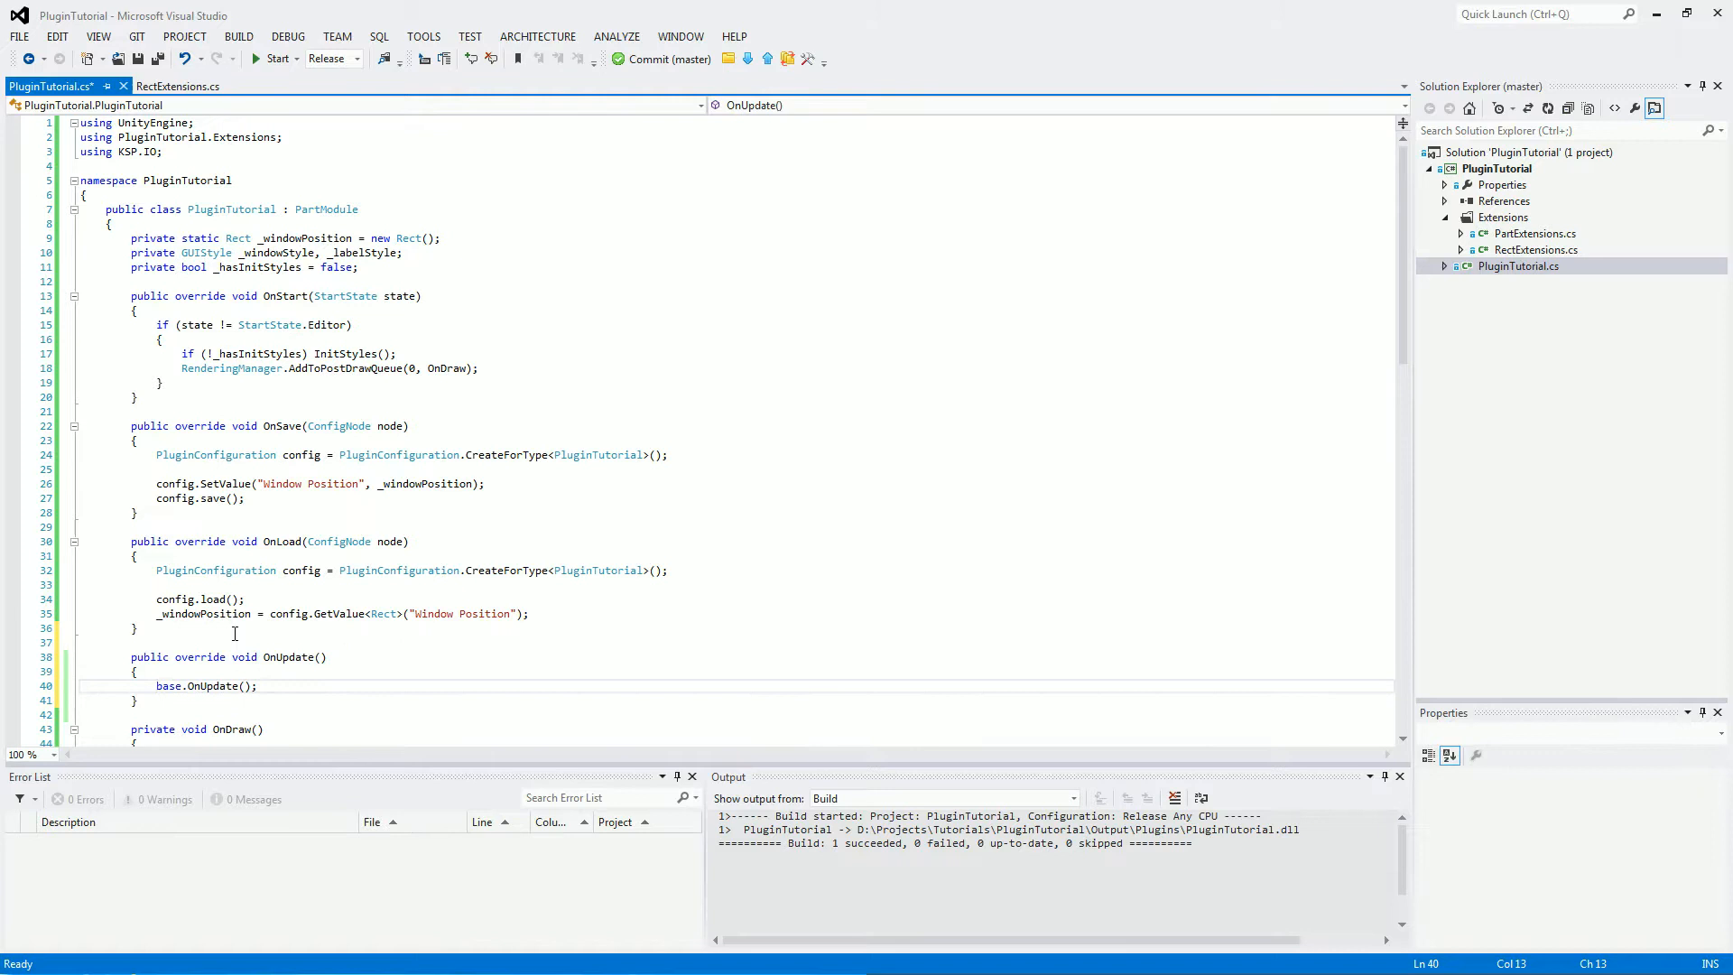
pyautogui.hotkey('shift', 'Home')
pyautogui.press('Delete')
pyautogui.scroll(-1, 369, 697)
pyautogui.scroll(-1, 370, 698)
pyautogui.scroll(-1, 383, 669)
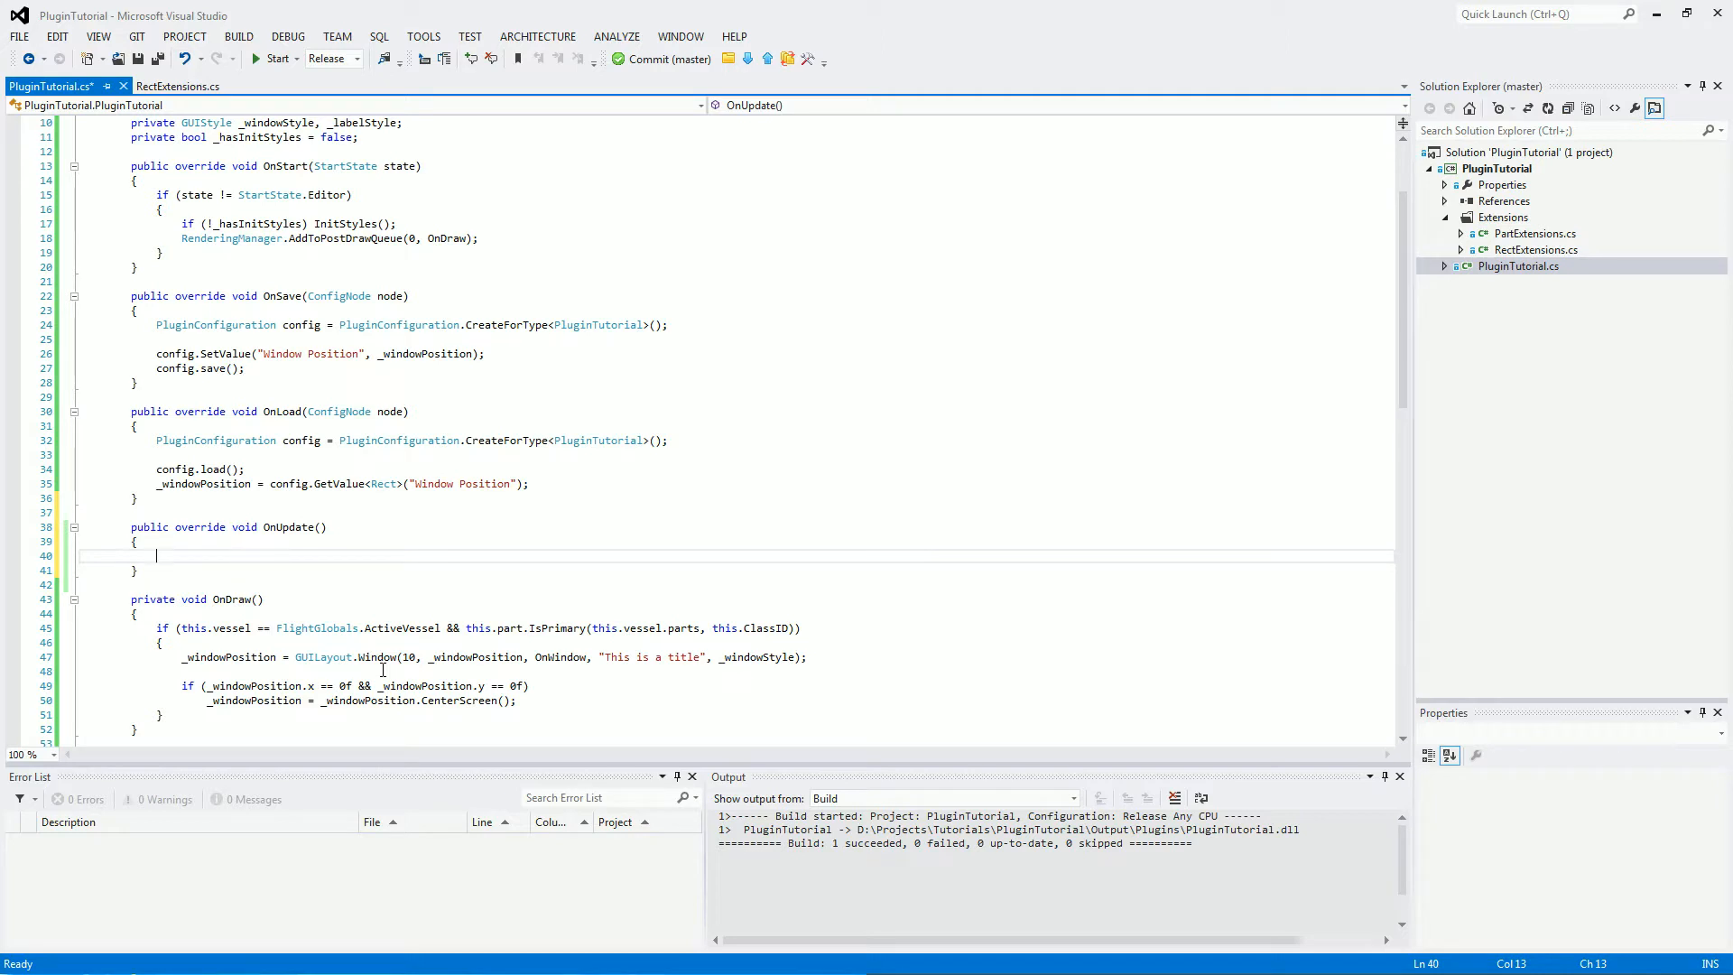
pyautogui.write('if (this.')
pyautogui.write('v')
pyautogui.write('essel ==Flig')
pyautogui.write('htGlobals.')
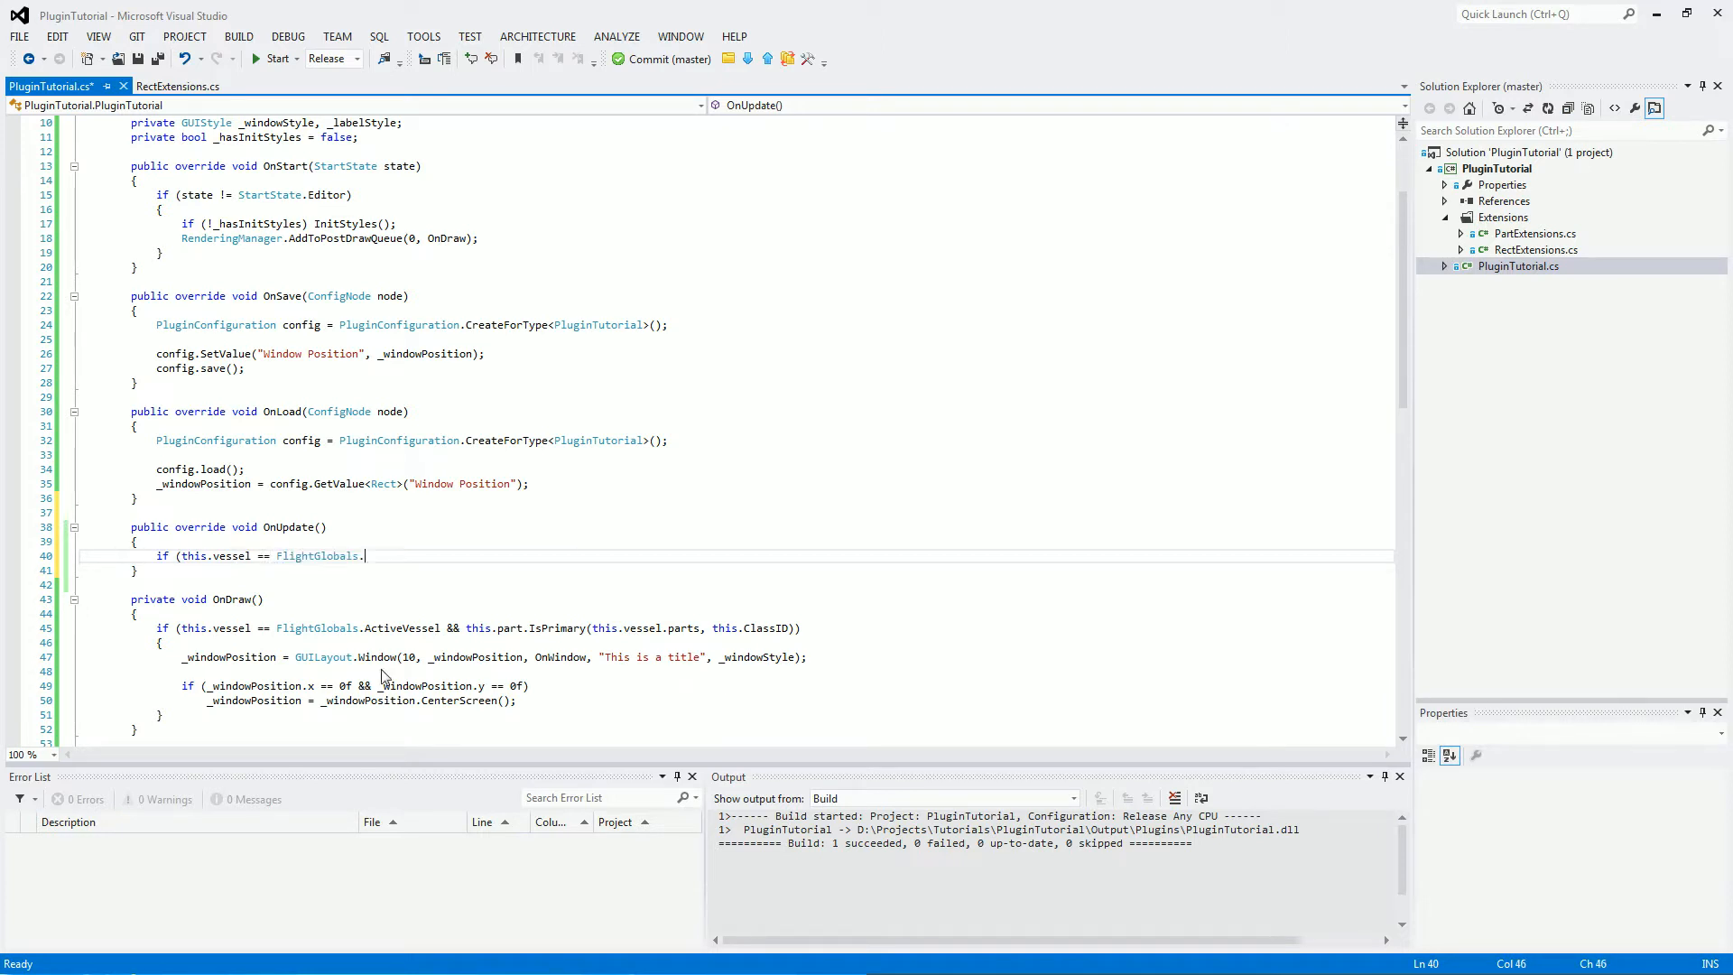
pyautogui.write('ActiveVessel)')
# Step: Inside the active-vessel check, add rigidbody.AddRelativeForce(Vector3.up * 10f * FlightInputHandler.state.mainThrottle)
pyautogui.press('Return')
pyautogui.write('{')
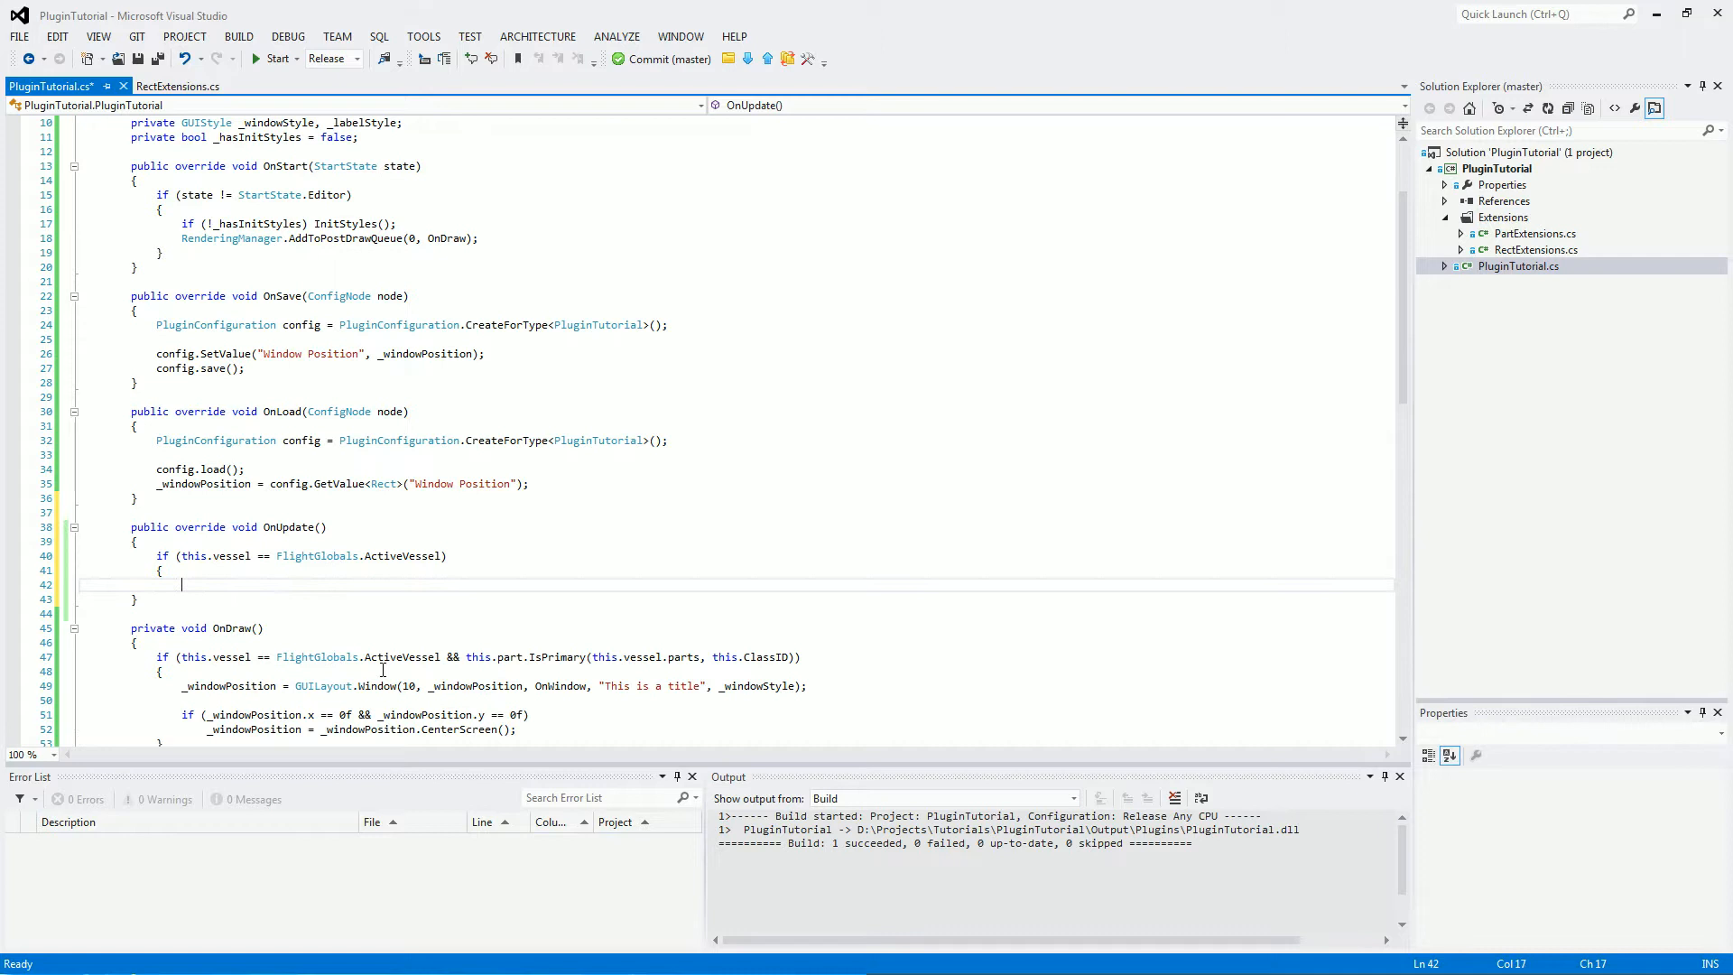
pyautogui.write('}')
pyautogui.press('Return')
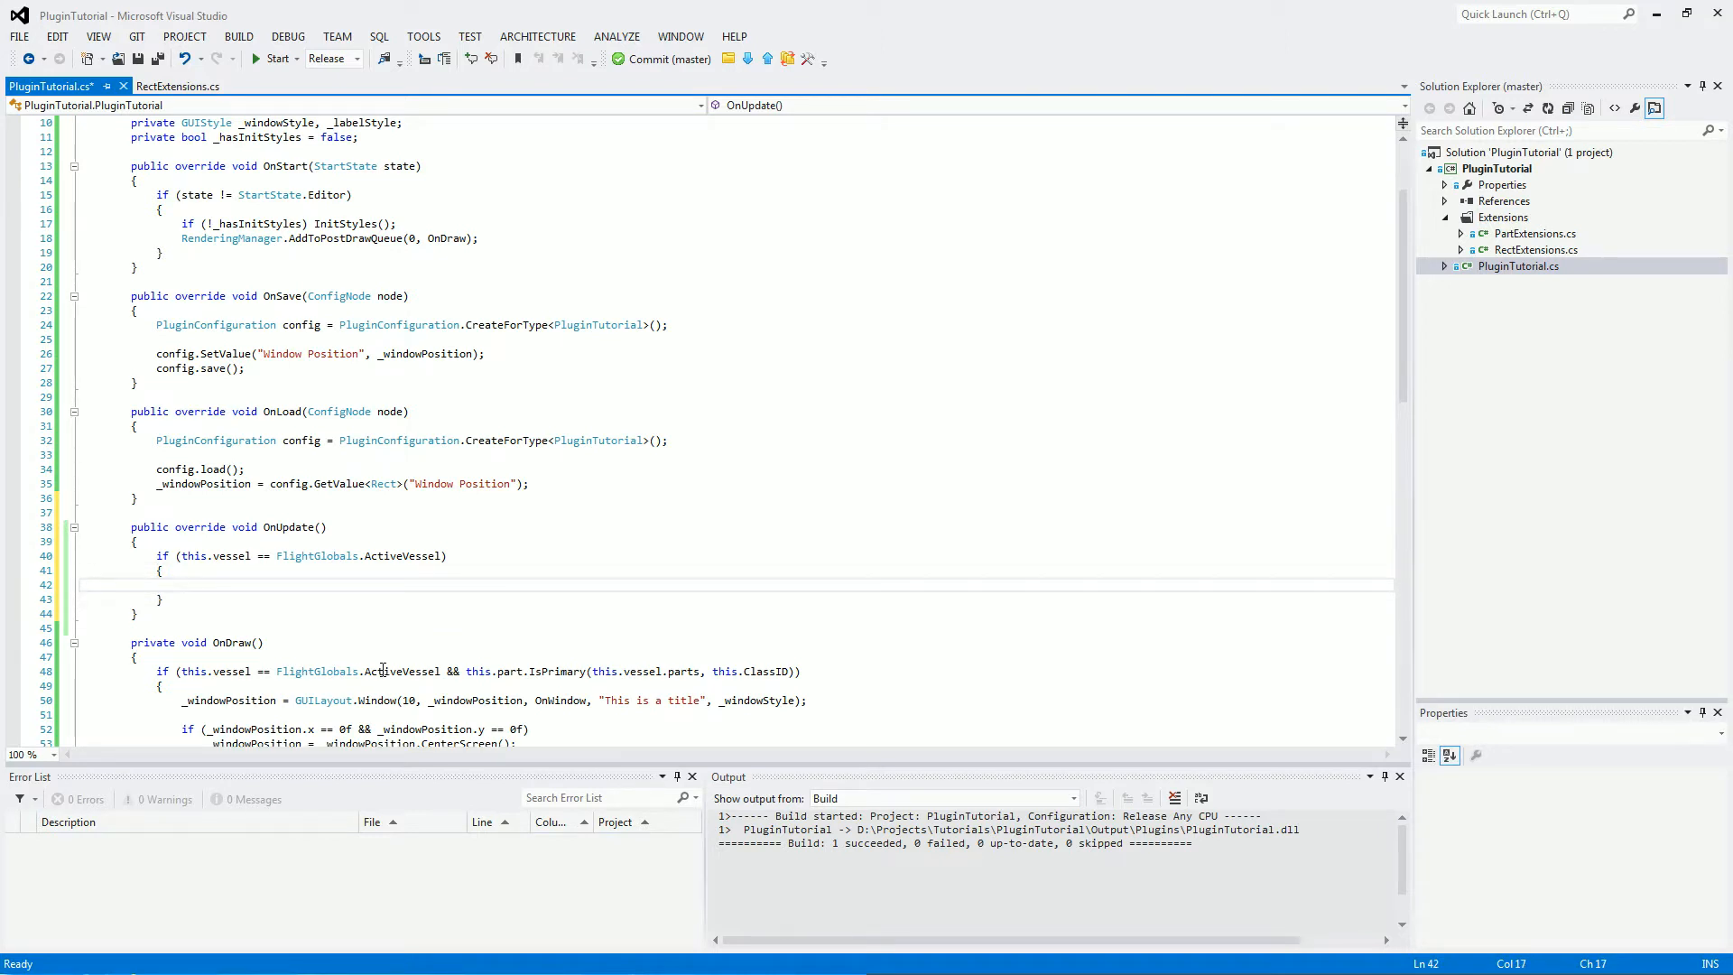
pyautogui.write('this.')
pyautogui.write('rigidbody.')
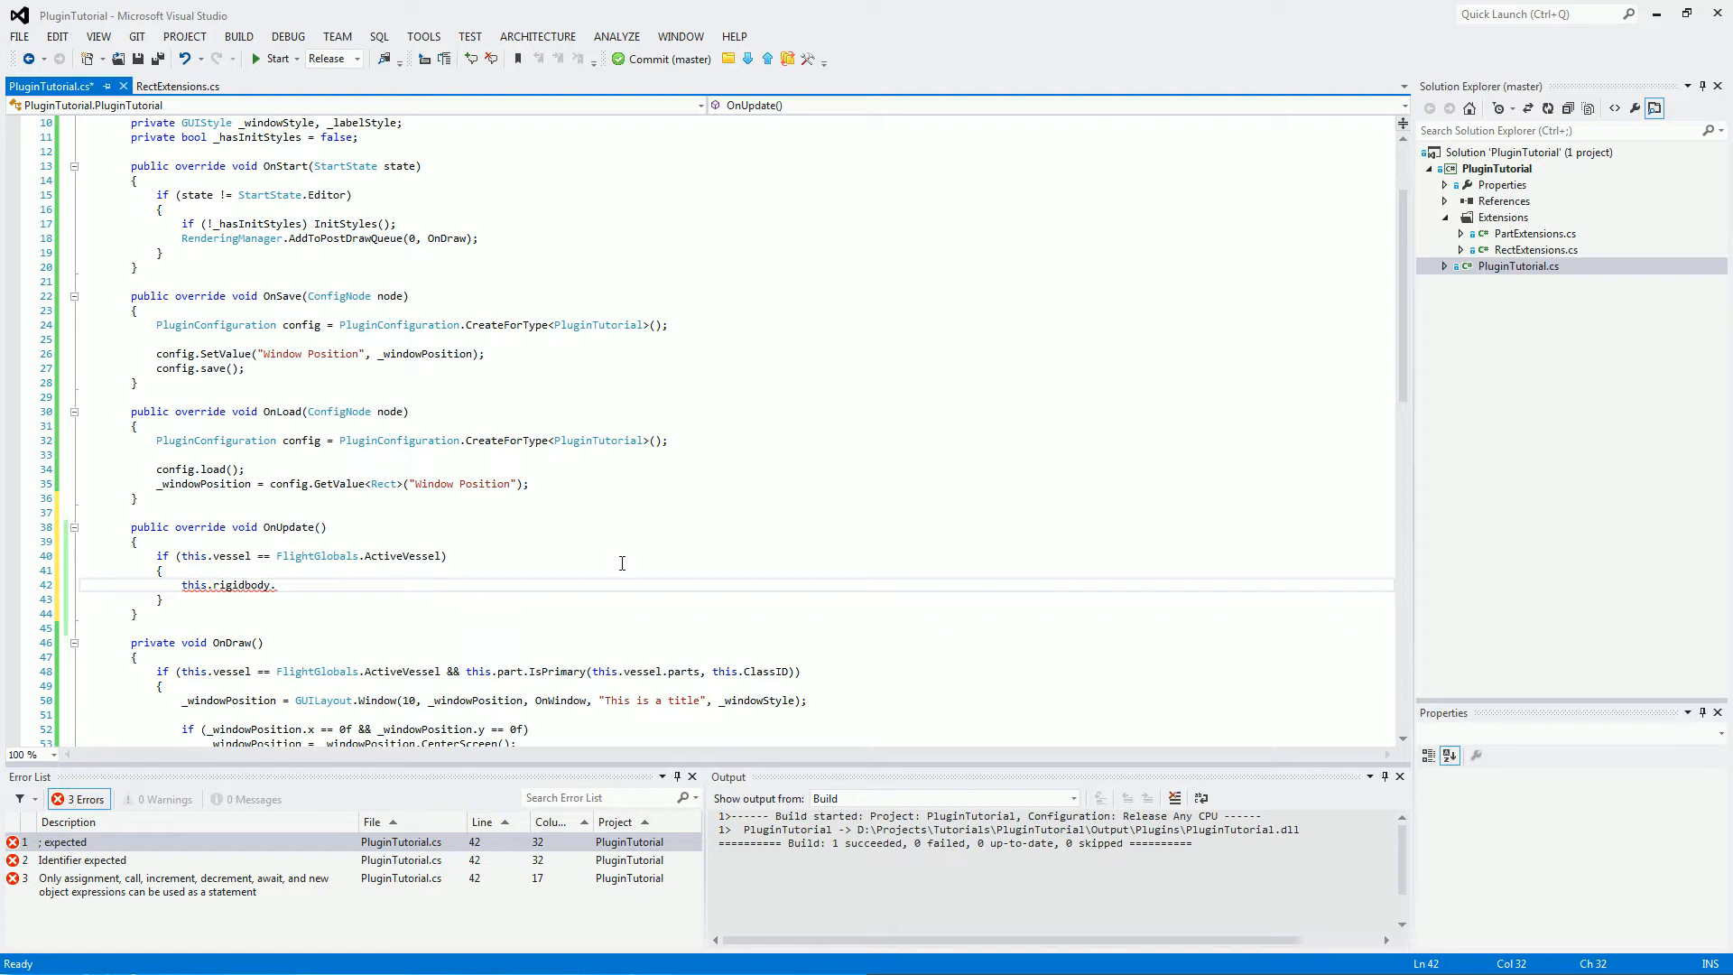
pyautogui.write('AddRelativeForce')
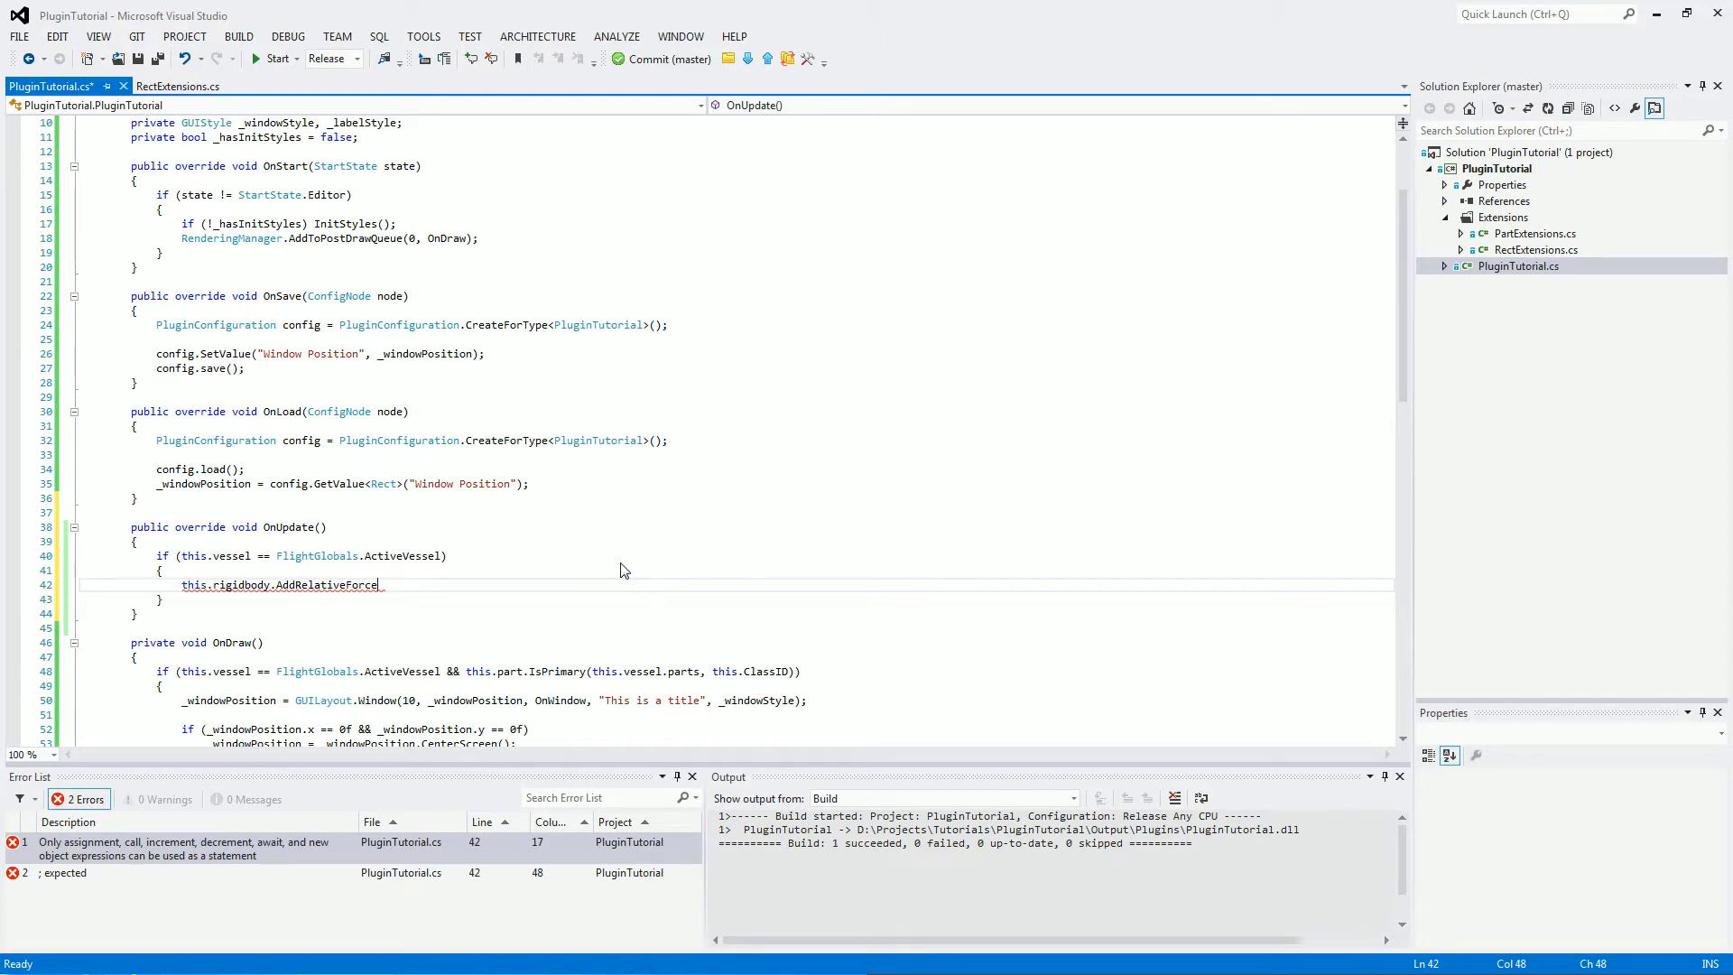
pyautogui.write('(Vecto')
pyautogui.press('BackSpace')
pyautogui.press('BackSpace')
pyautogui.write('.up')
pyautogui.write(',')
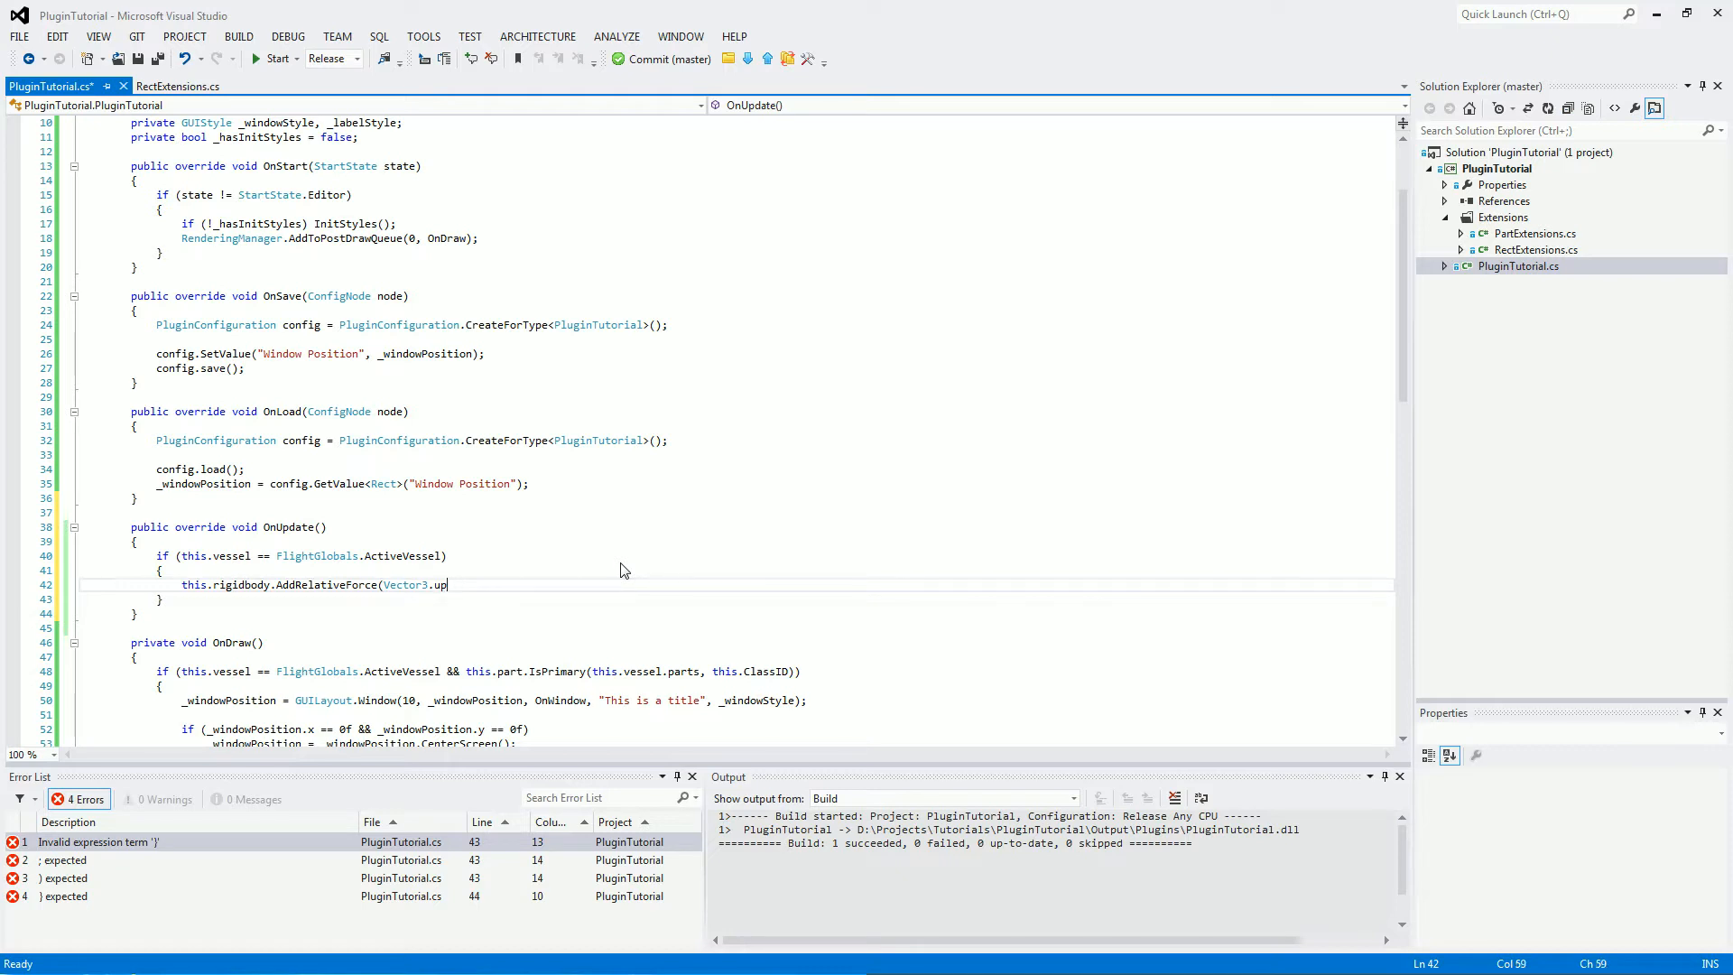
pyautogui.write('* ')
pyautogui.write('10f * ')
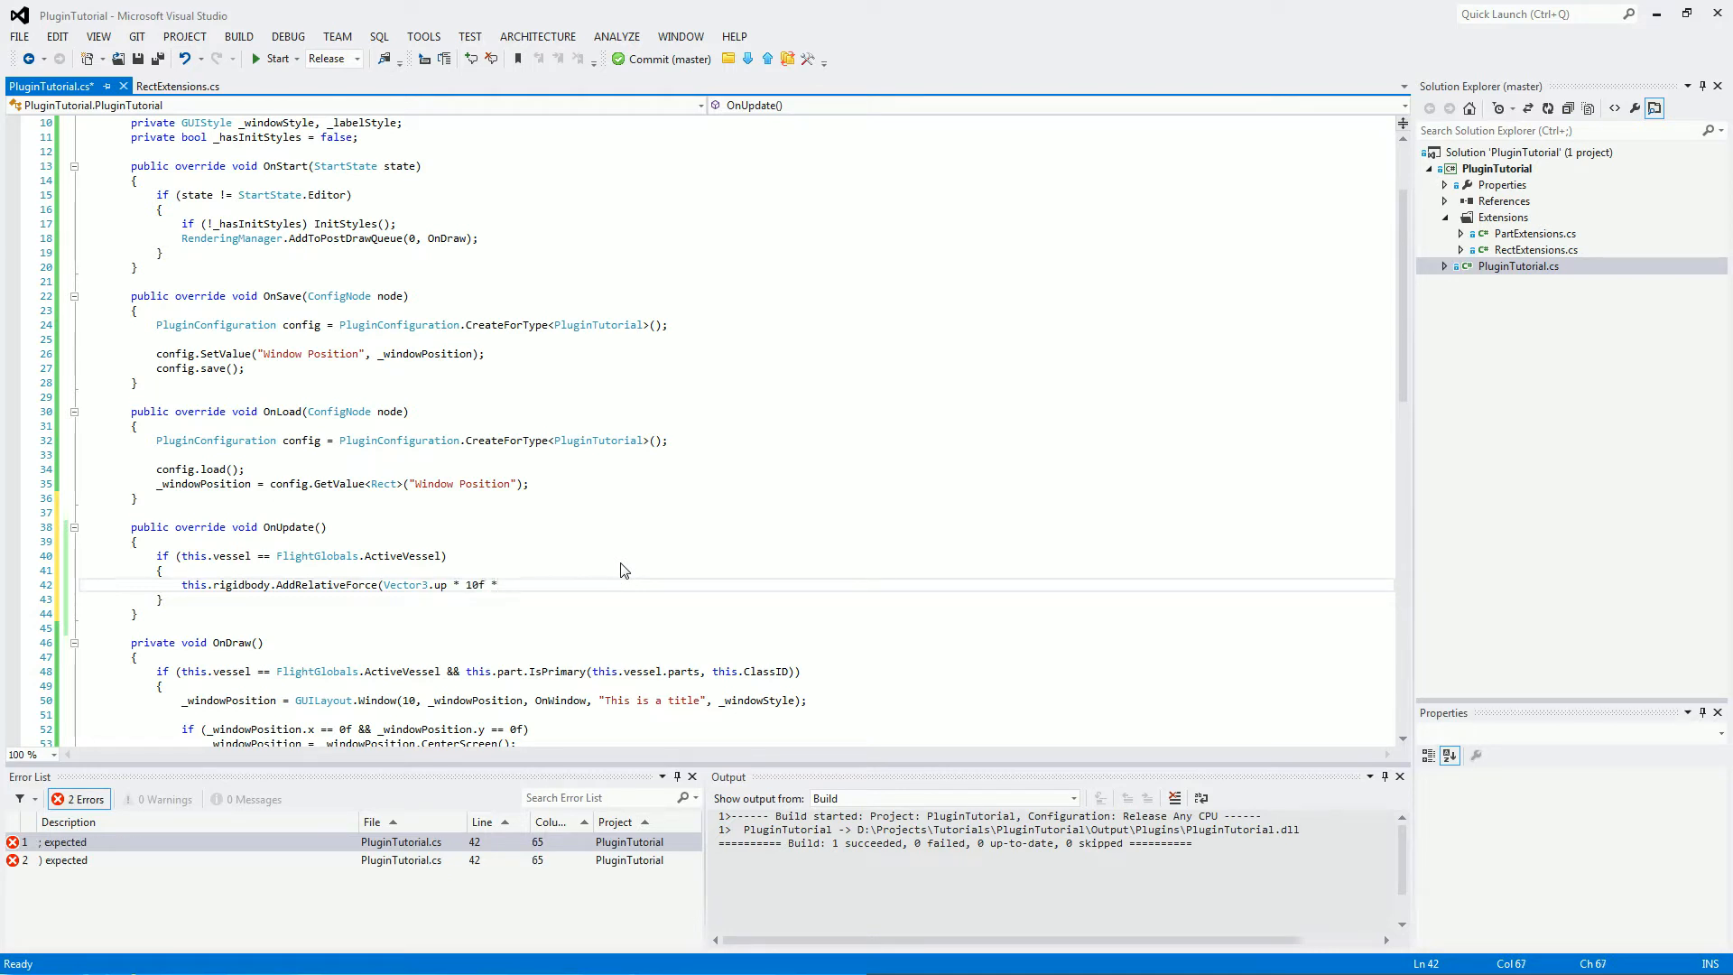
pyautogui.write('Flight')
pyautogui.write('InputHandler.s')
pyautogui.write('tate.')
pyautogui.write('mainThrottle)')
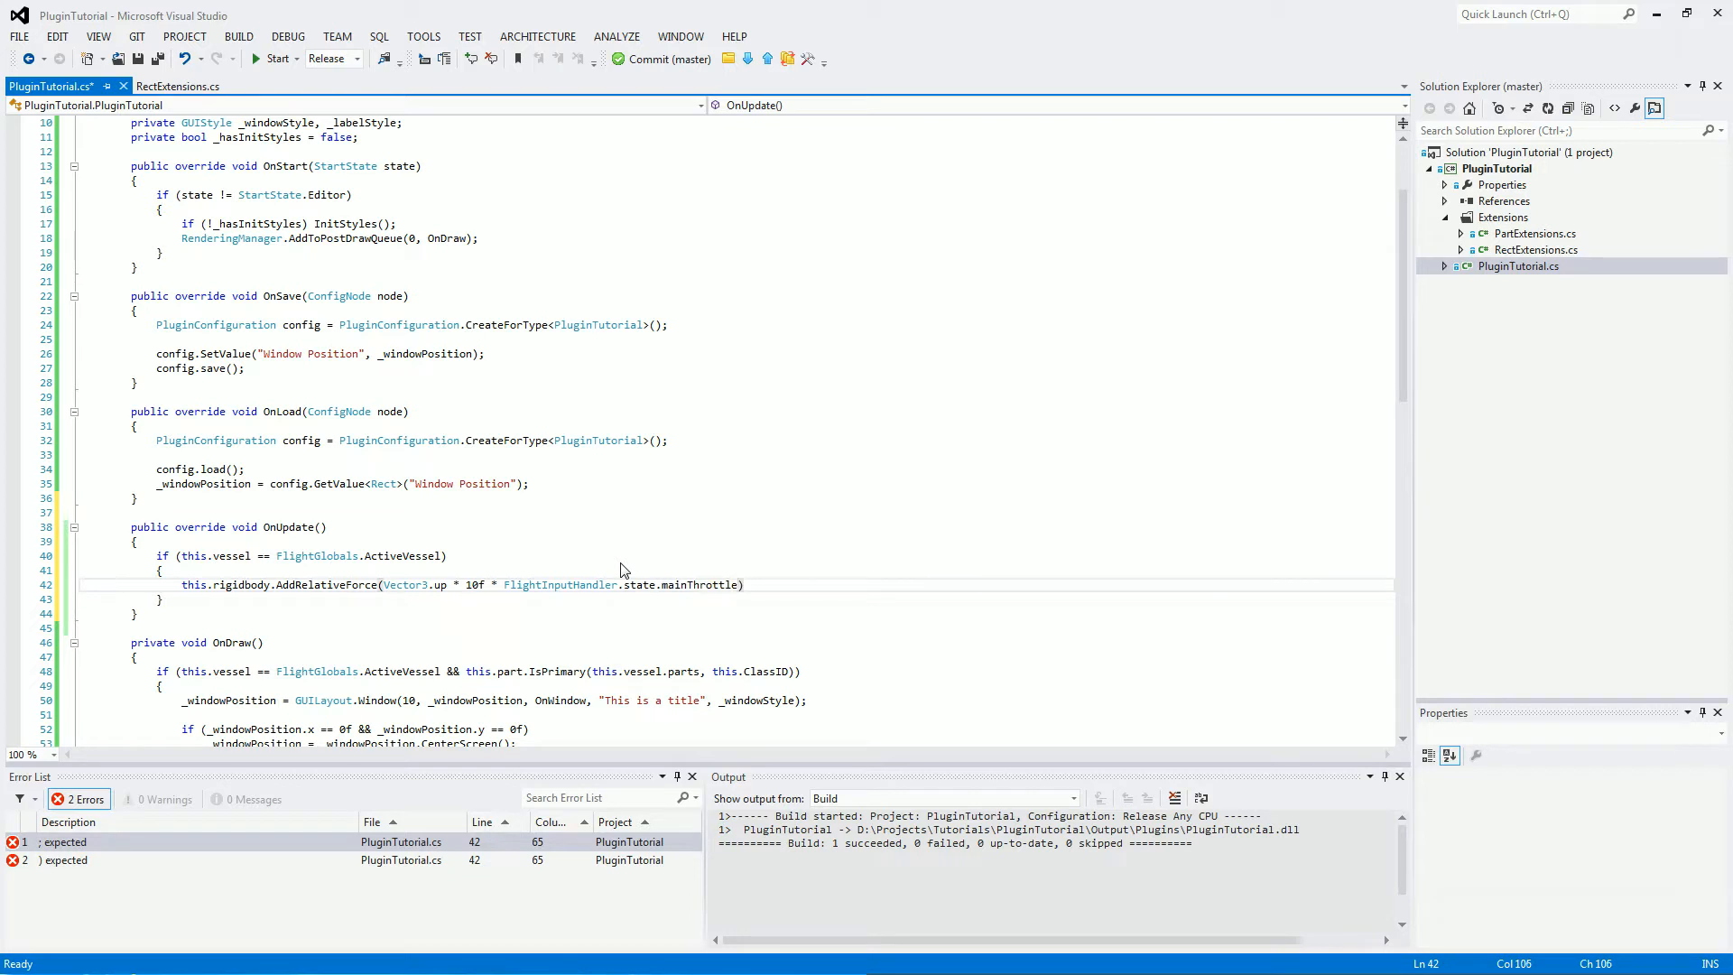
pyautogui.write(';')
# Step: Build the plugin and highlight Vector3.up and the 10f multiplier on line 42
pyautogui.hotkey('ctrl', 'shift', 'b')
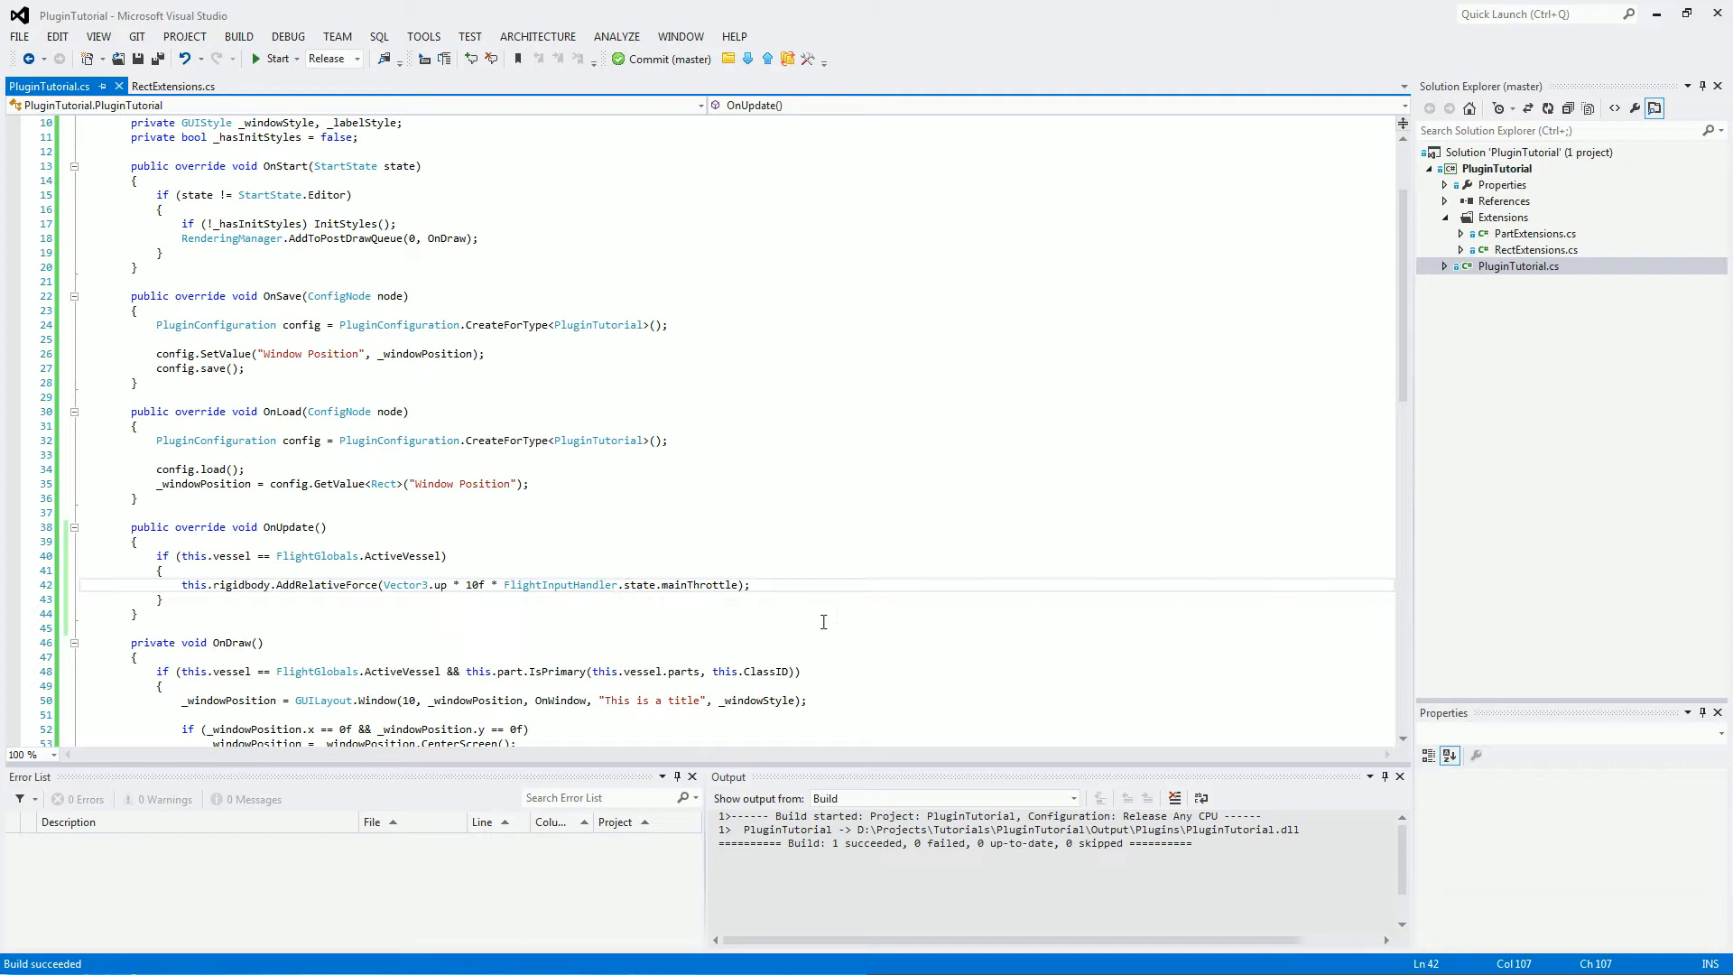
pyautogui.moveTo(446, 585); pyautogui.dragTo(387, 585)
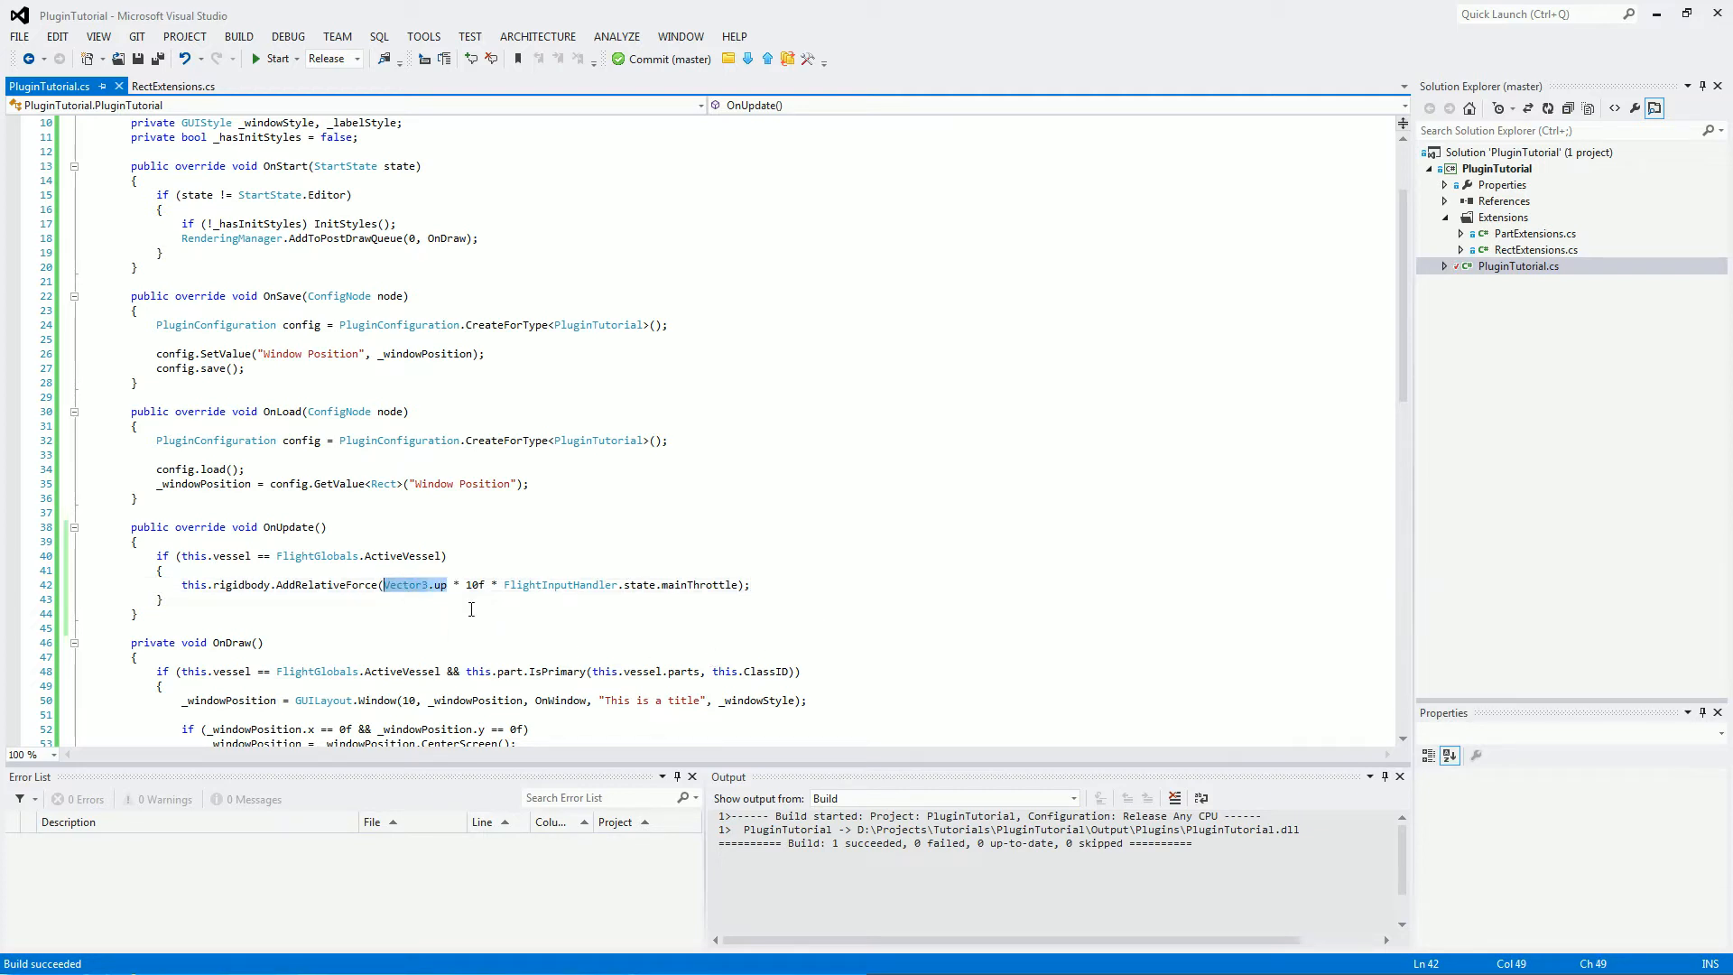
pyautogui.click(448, 586)
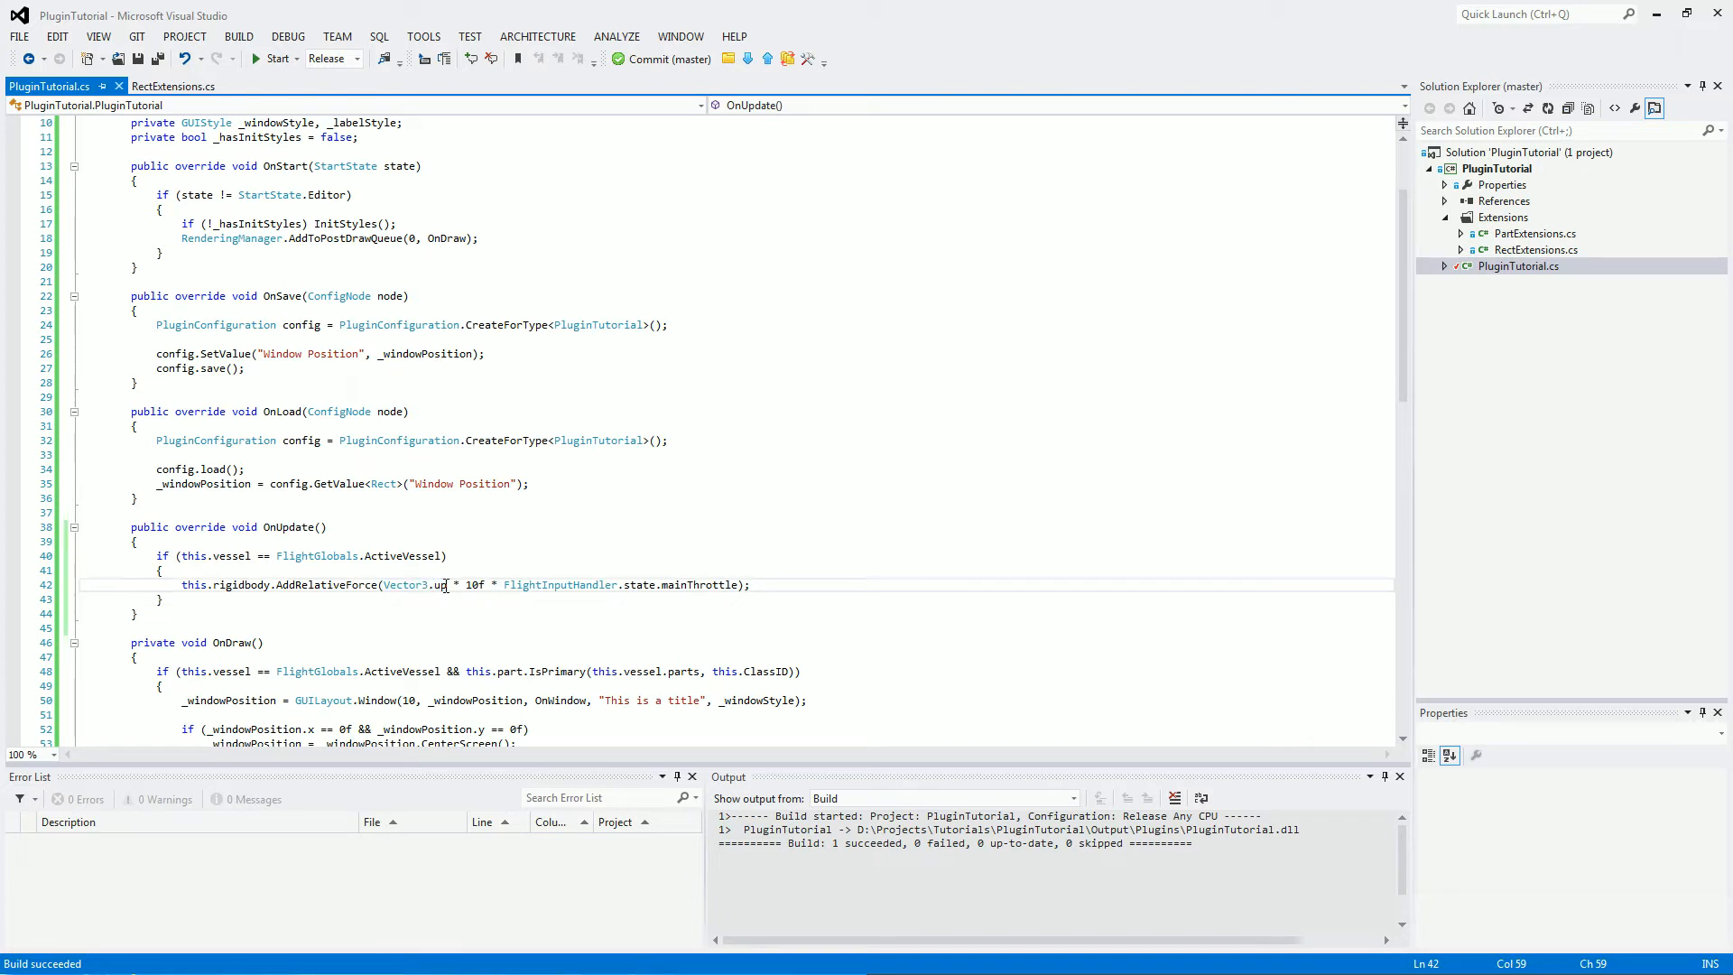
pyautogui.doubleClick(474, 585)
pyautogui.moveTo(486, 585); pyautogui.dragTo(384, 585)
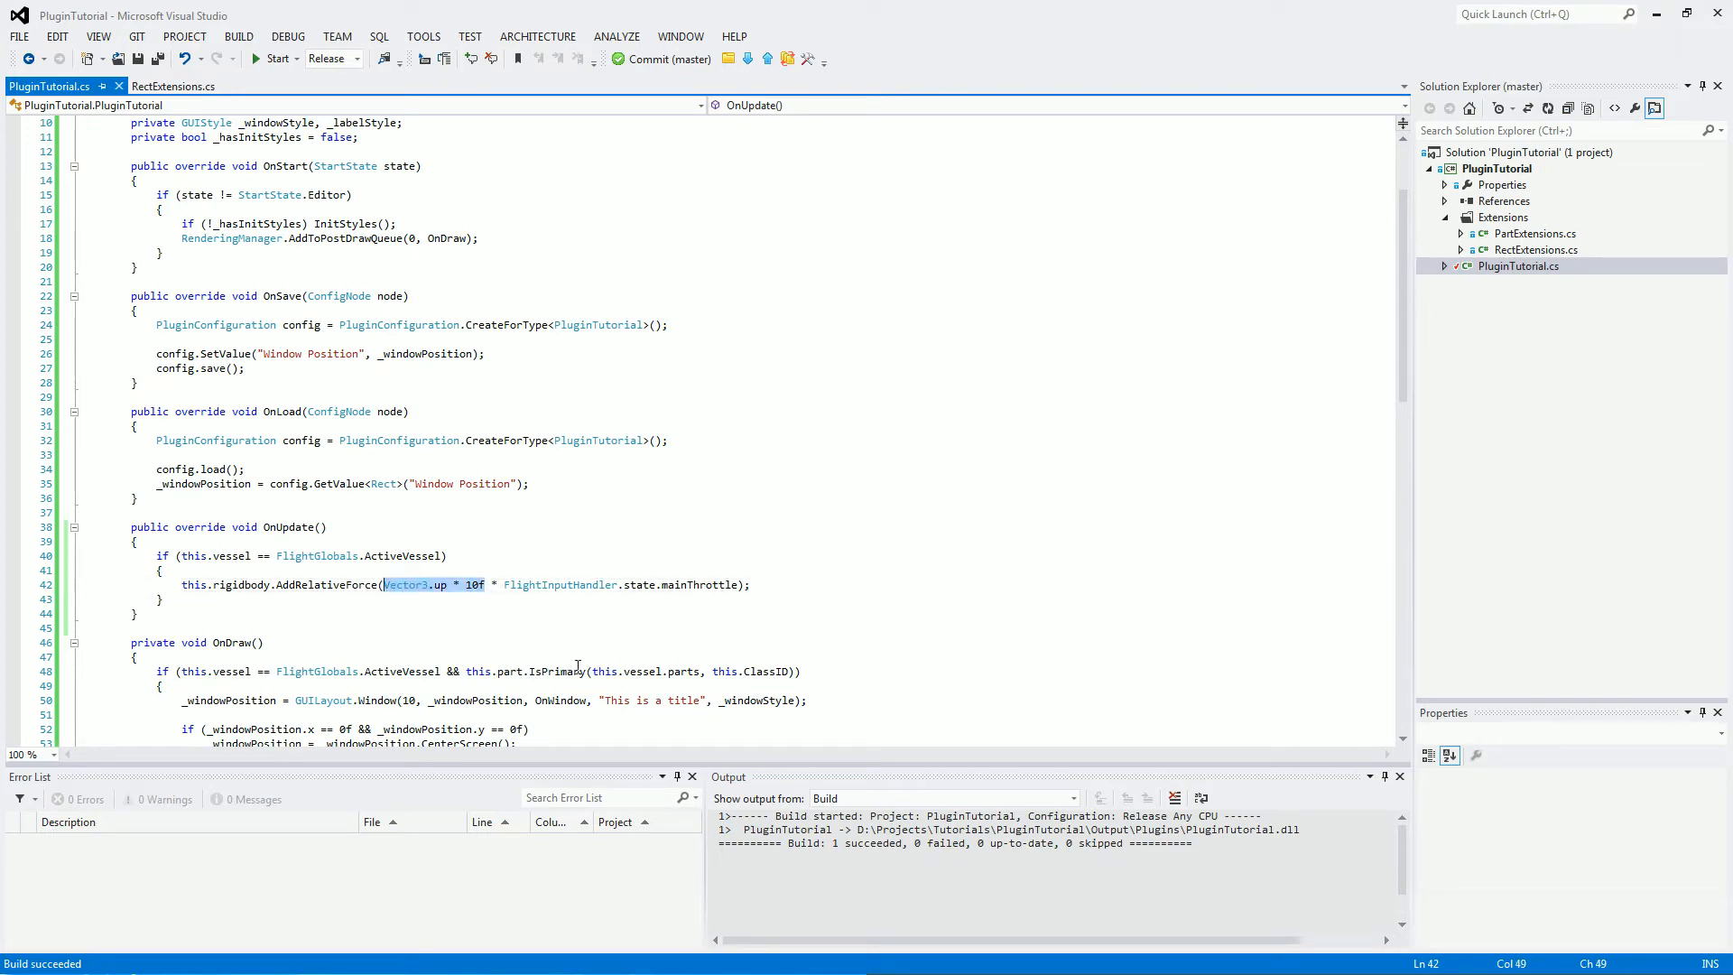
# Step: Highlight FlightInputHandler.state.mainThrottle, then rebuild the project reporting it up to date
pyautogui.moveTo(506, 585); pyautogui.dragTo(740, 585)
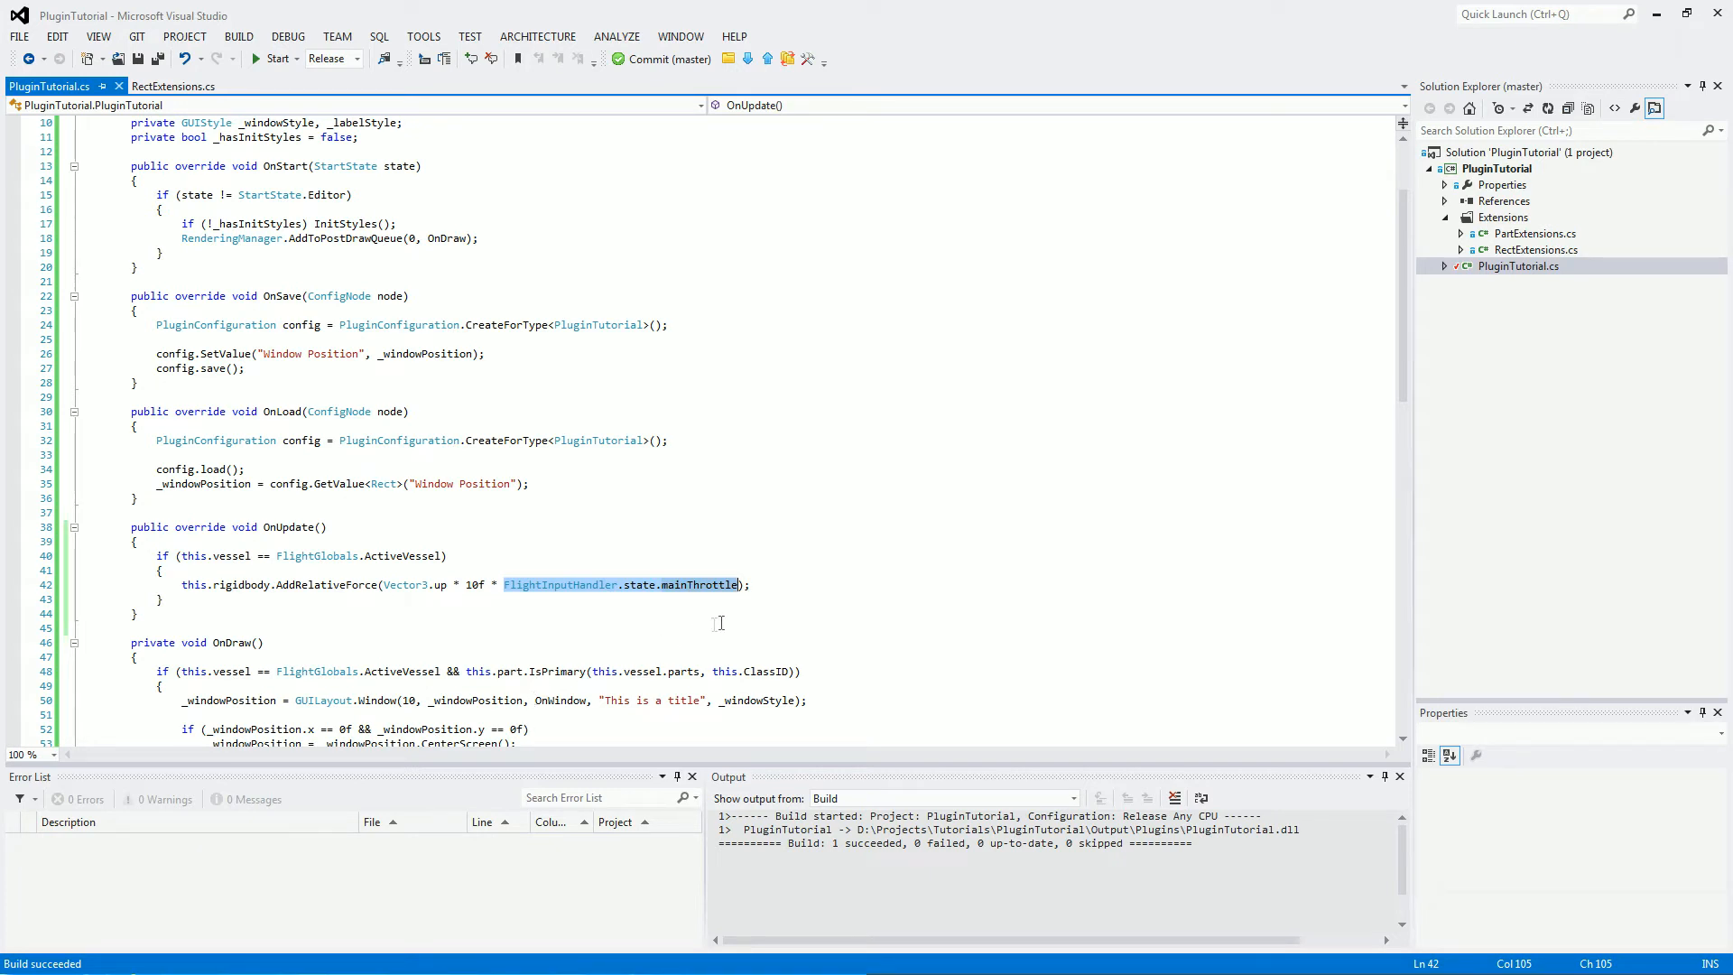
pyautogui.click(773, 585)
pyautogui.hotkey('ctrl', 'shift', 'b')
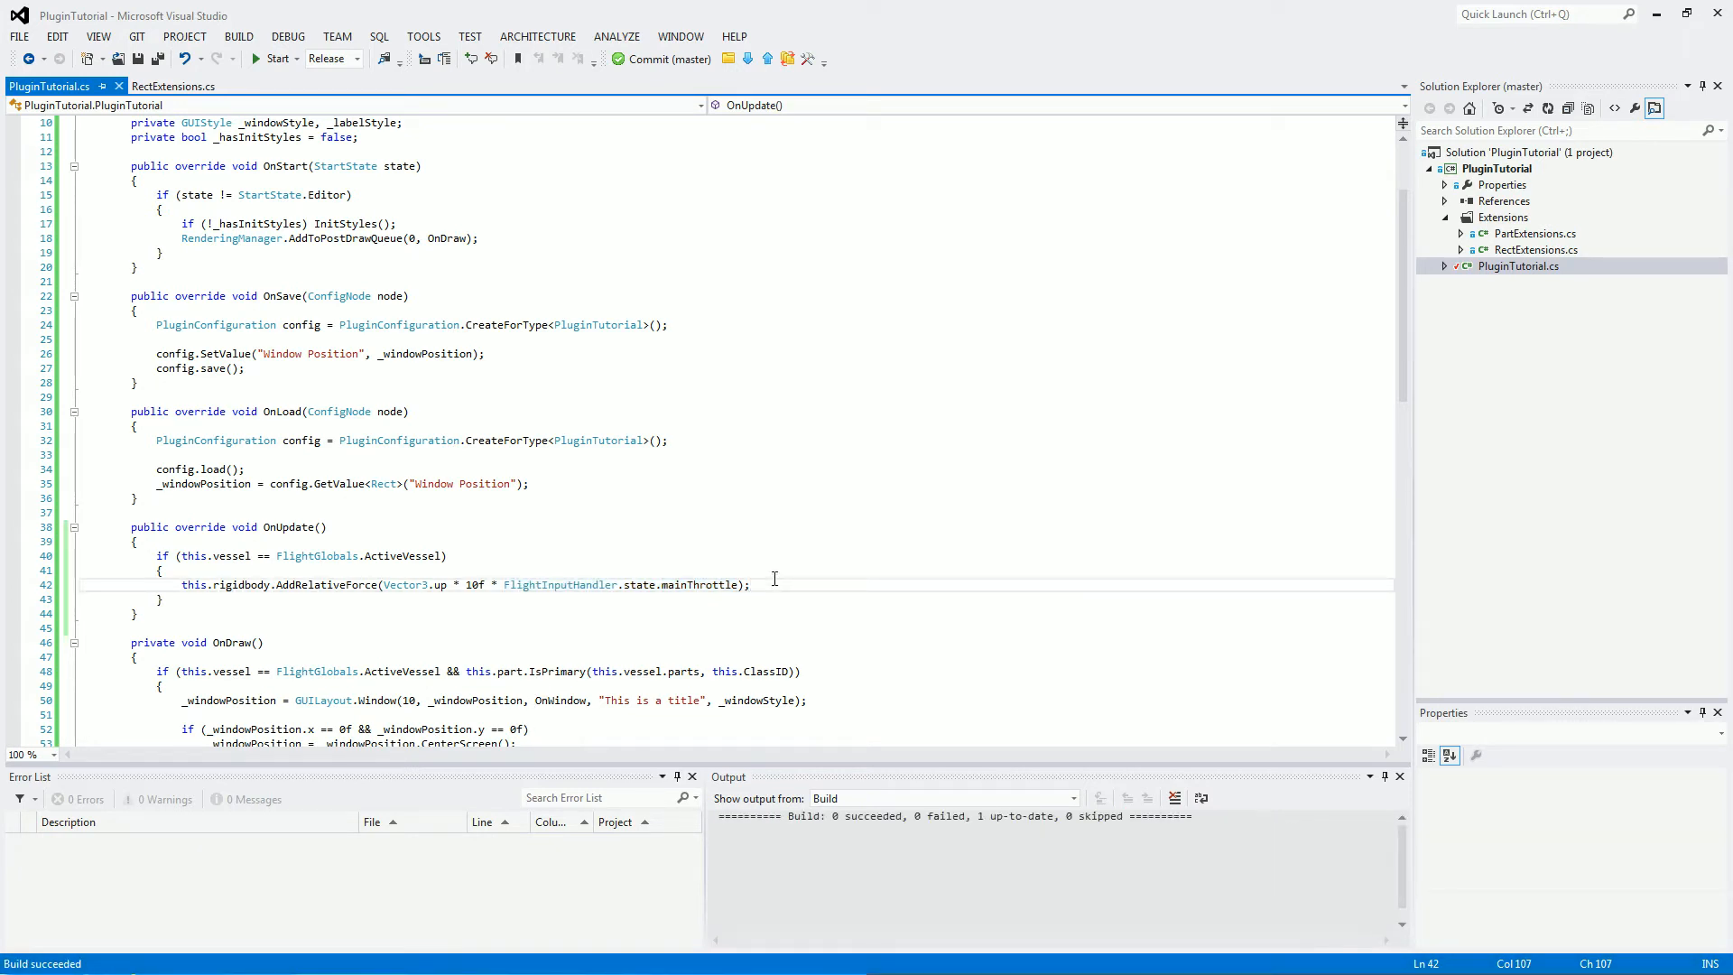
# Step: Switch to the Kerbal Space Program folder and run TutorialPlugin.bat to copy the plugin DLL
pyautogui.hotkey('alt', 'Tab')
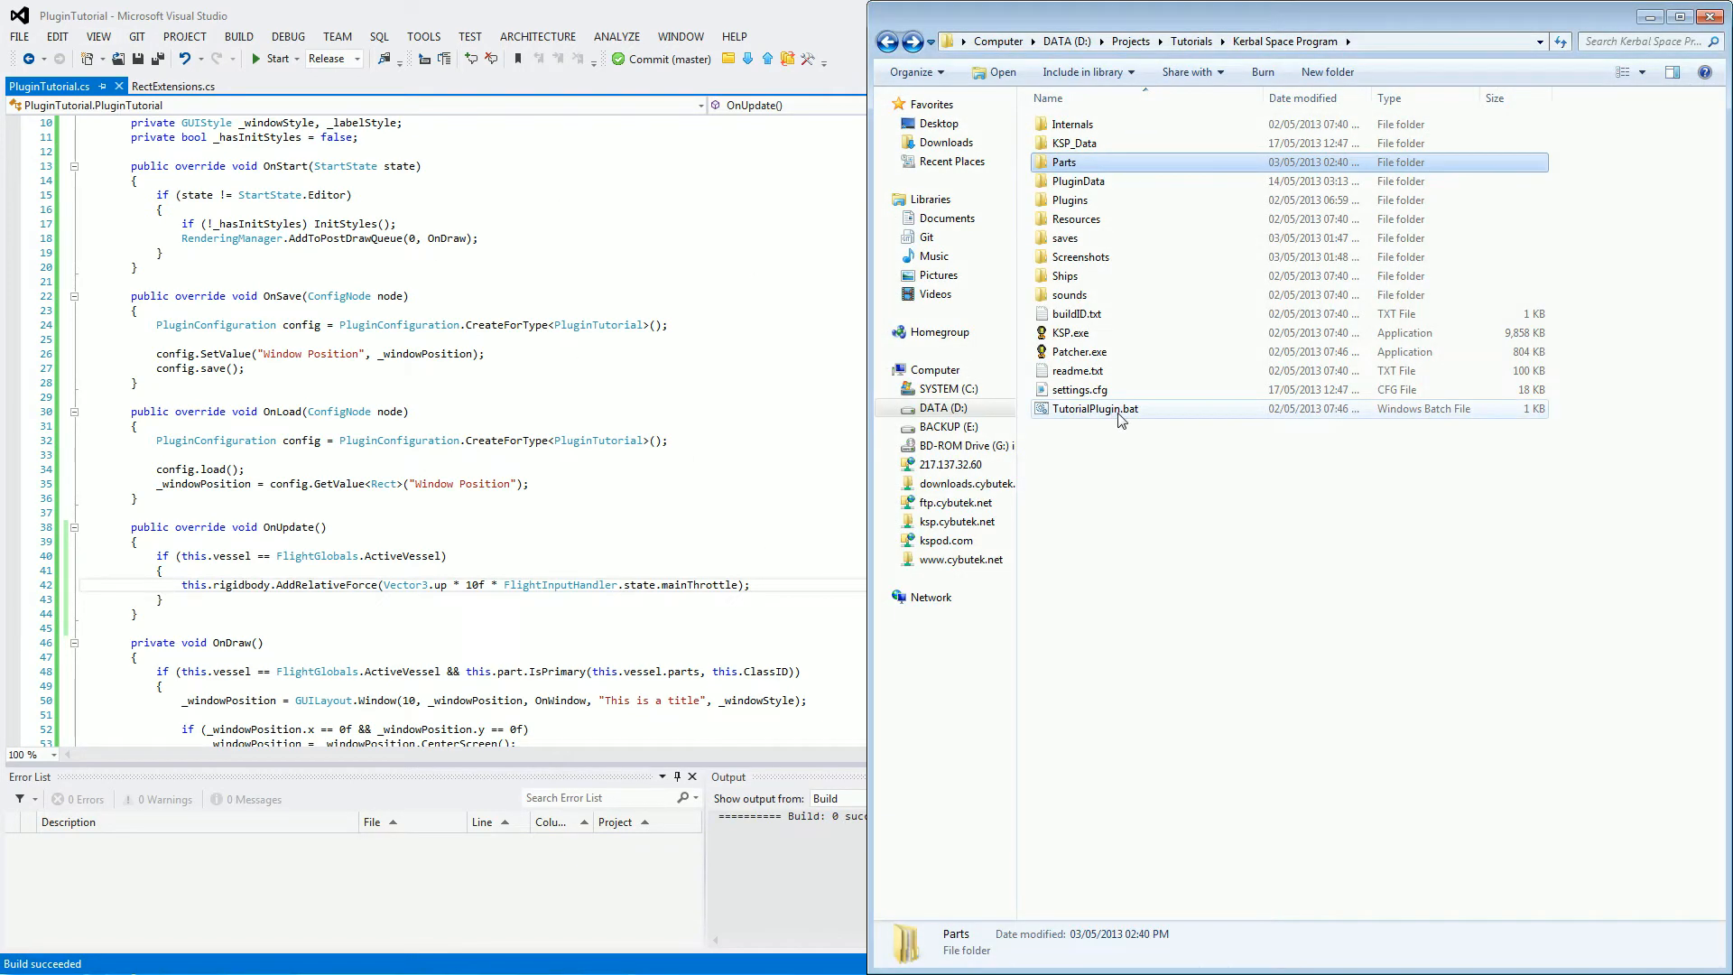
pyautogui.doubleClick(1094, 409)
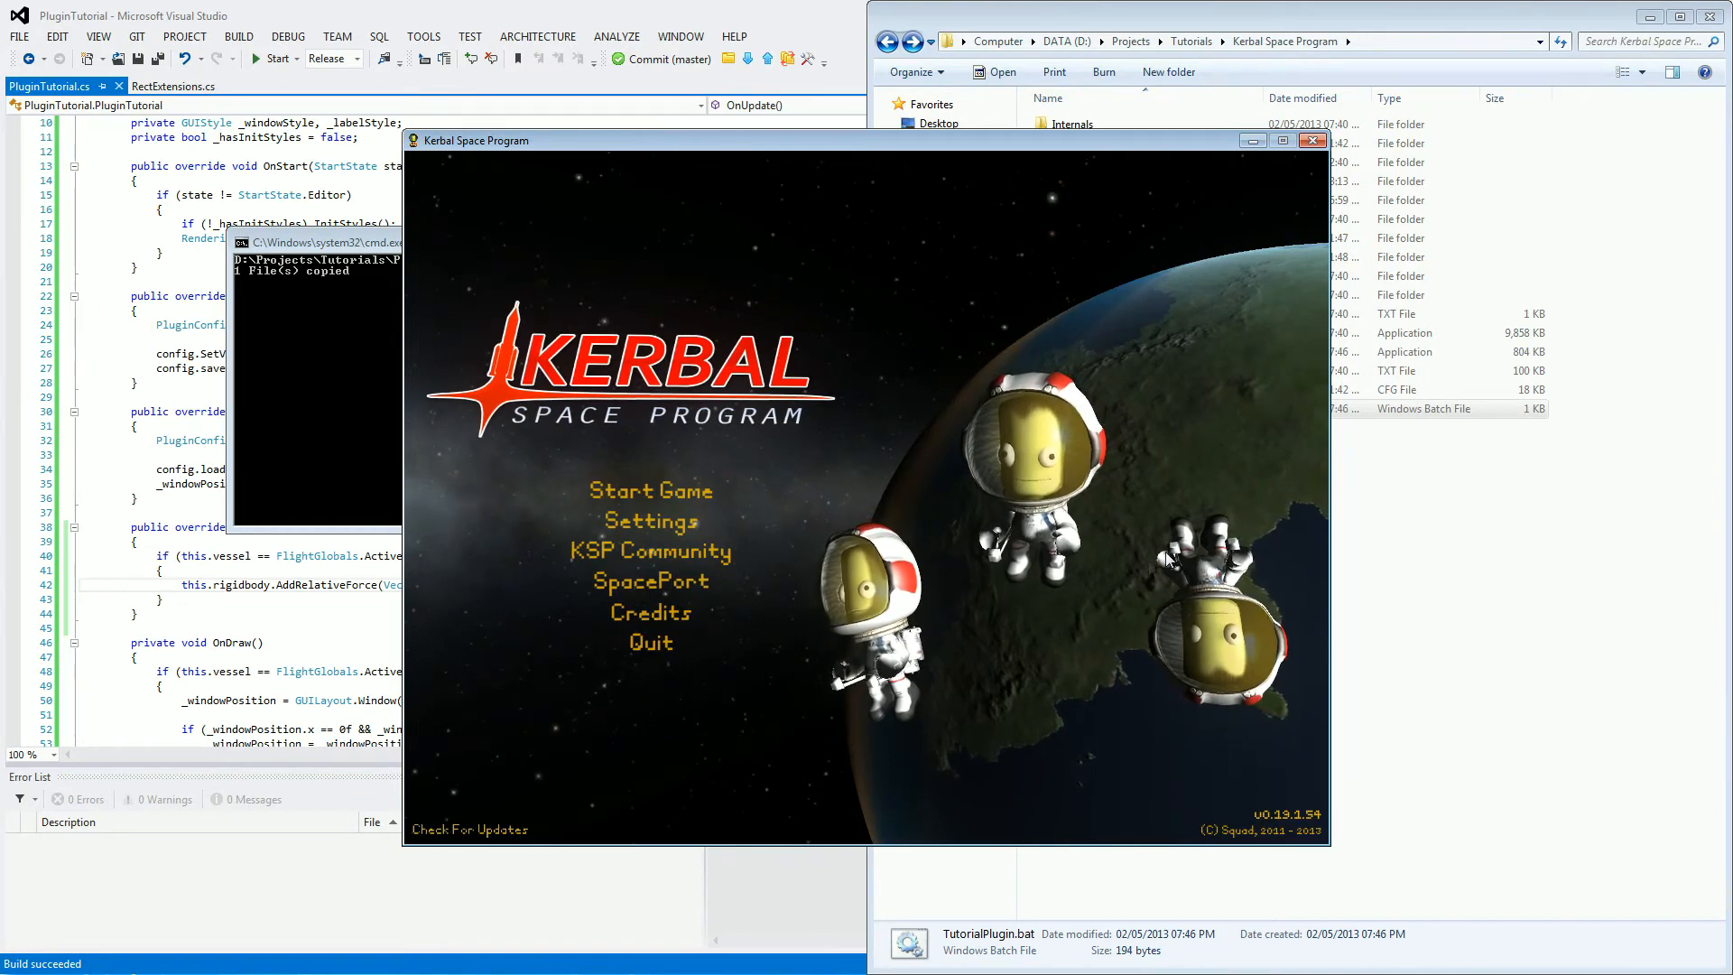
# Step: Start the game, load the default save and enter the Vehicle Assembly Building
pyautogui.click(680, 498)
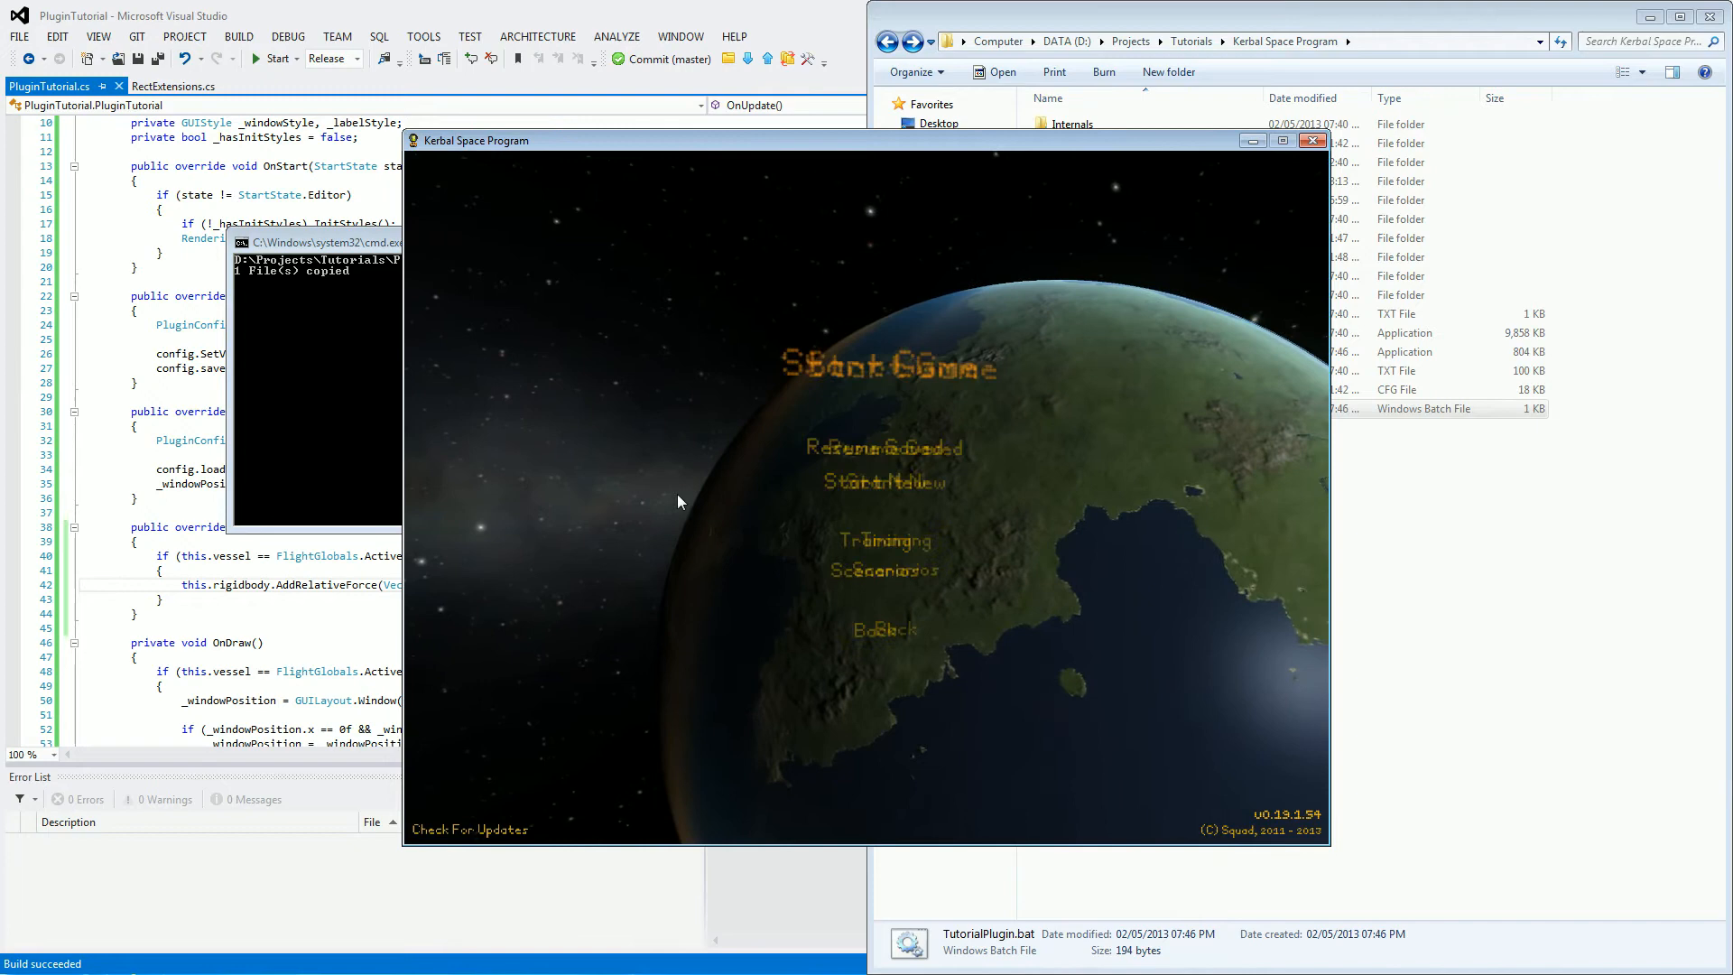
pyautogui.click(677, 448)
pyautogui.click(817, 327)
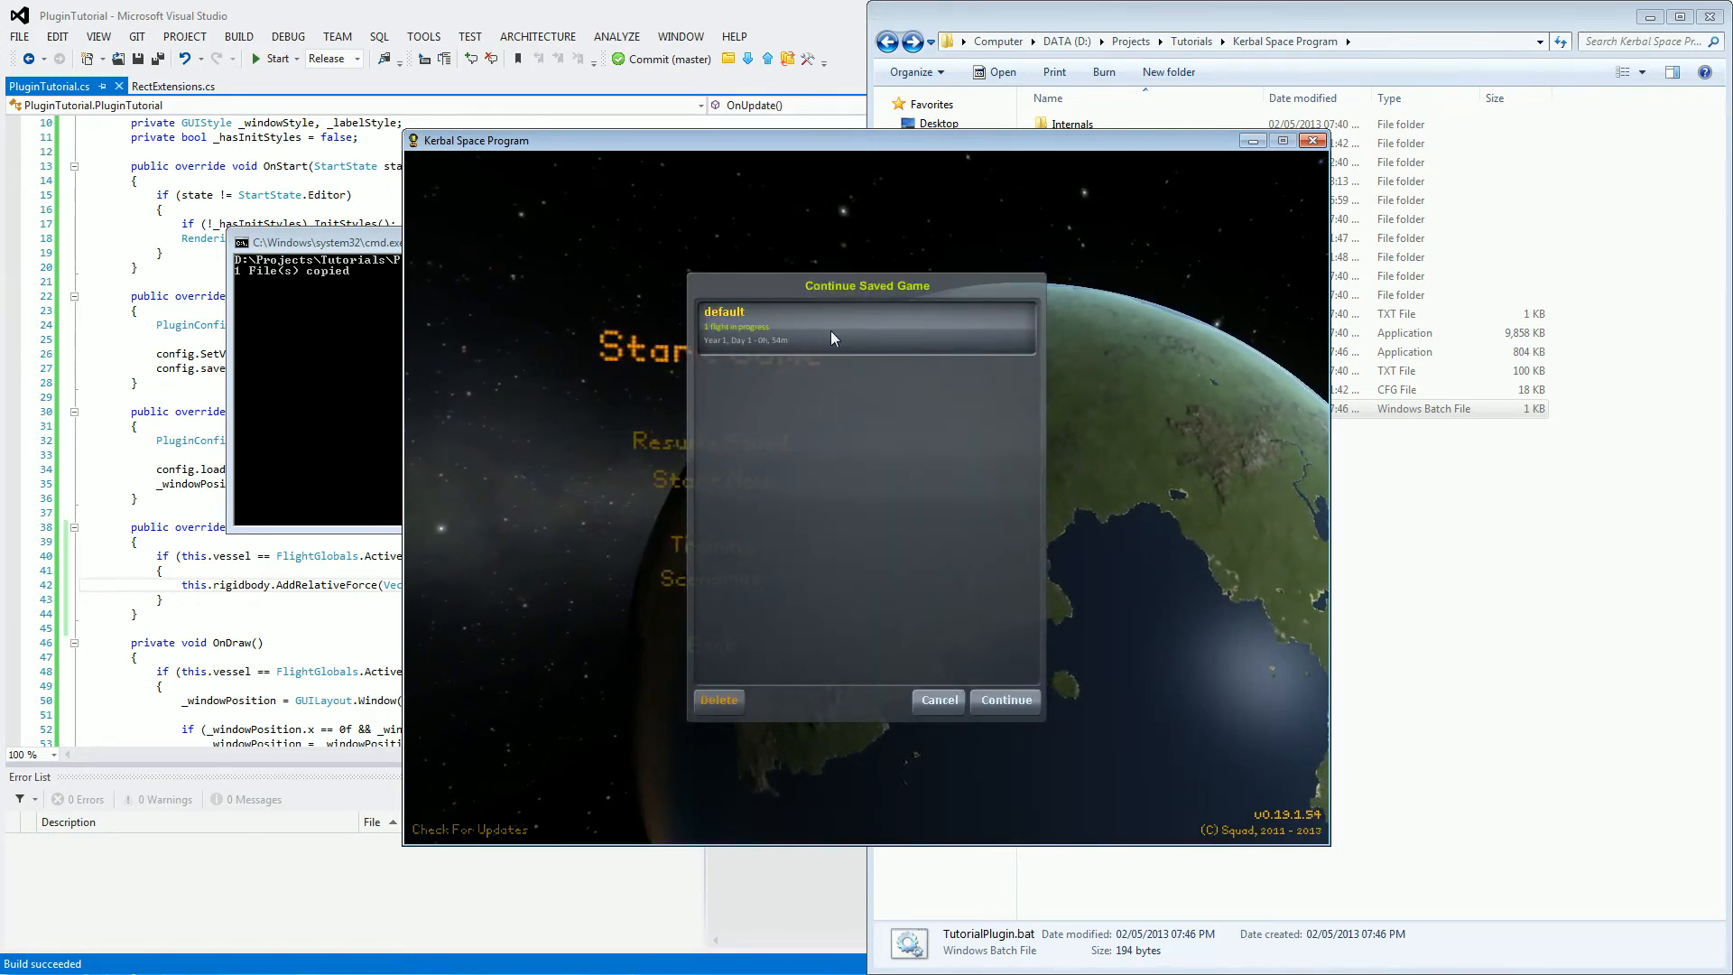
pyautogui.doubleClick(831, 331)
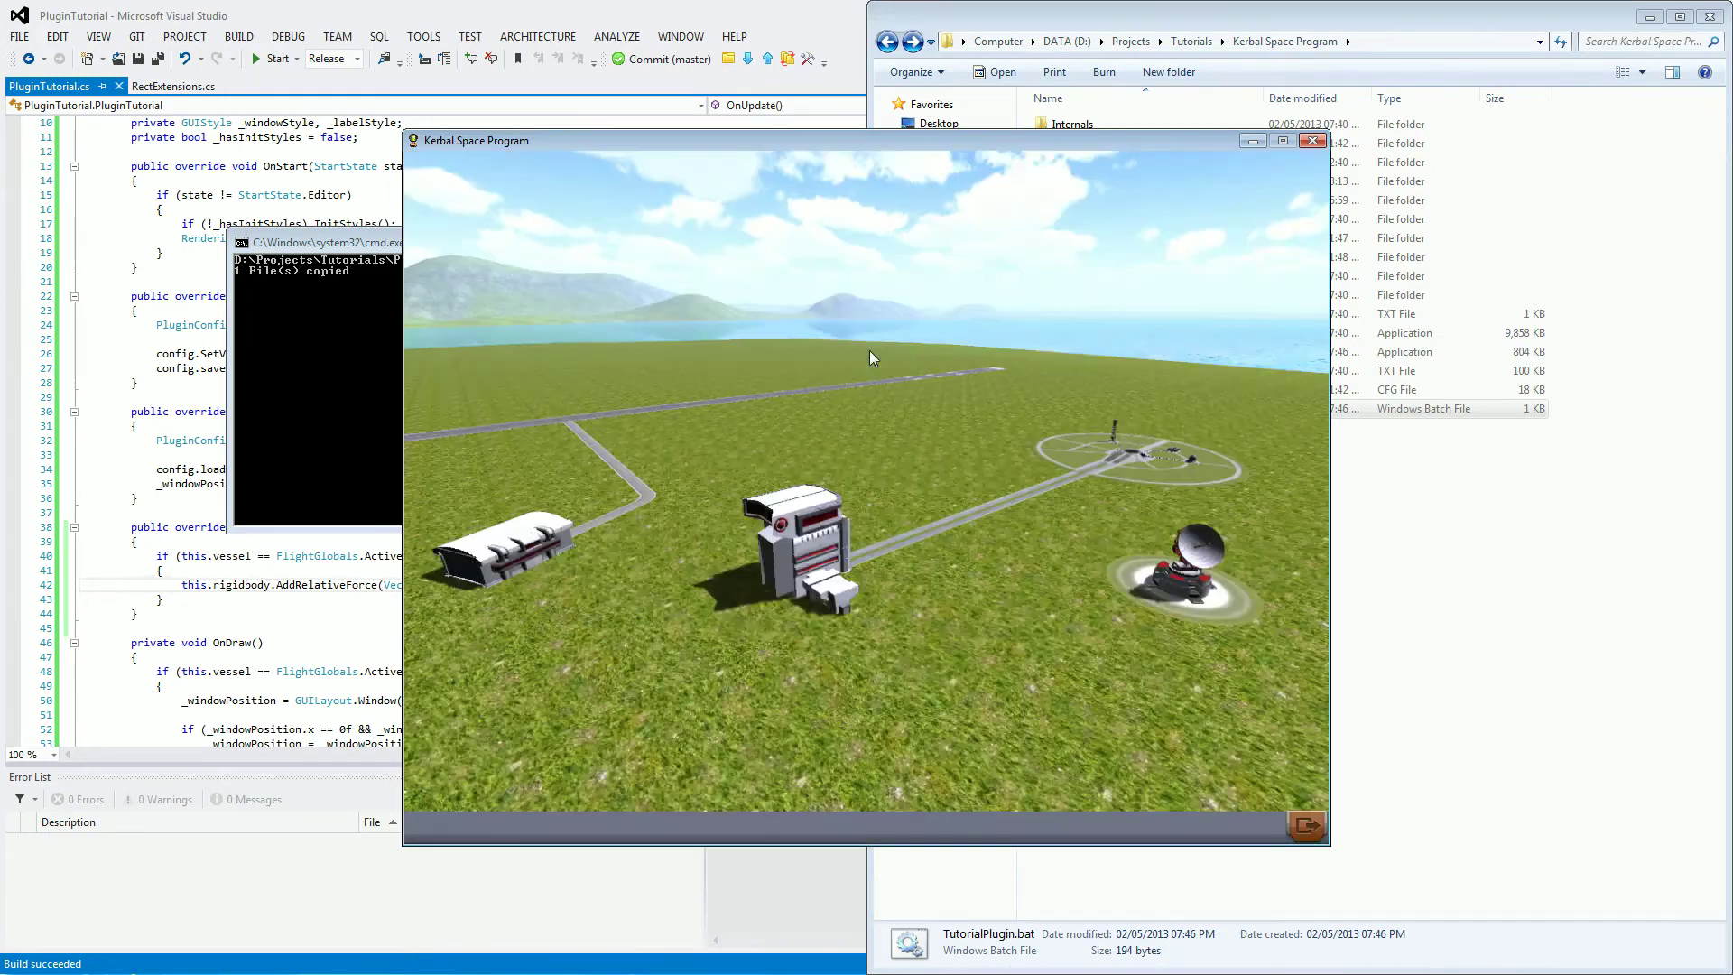
pyautogui.click(817, 565)
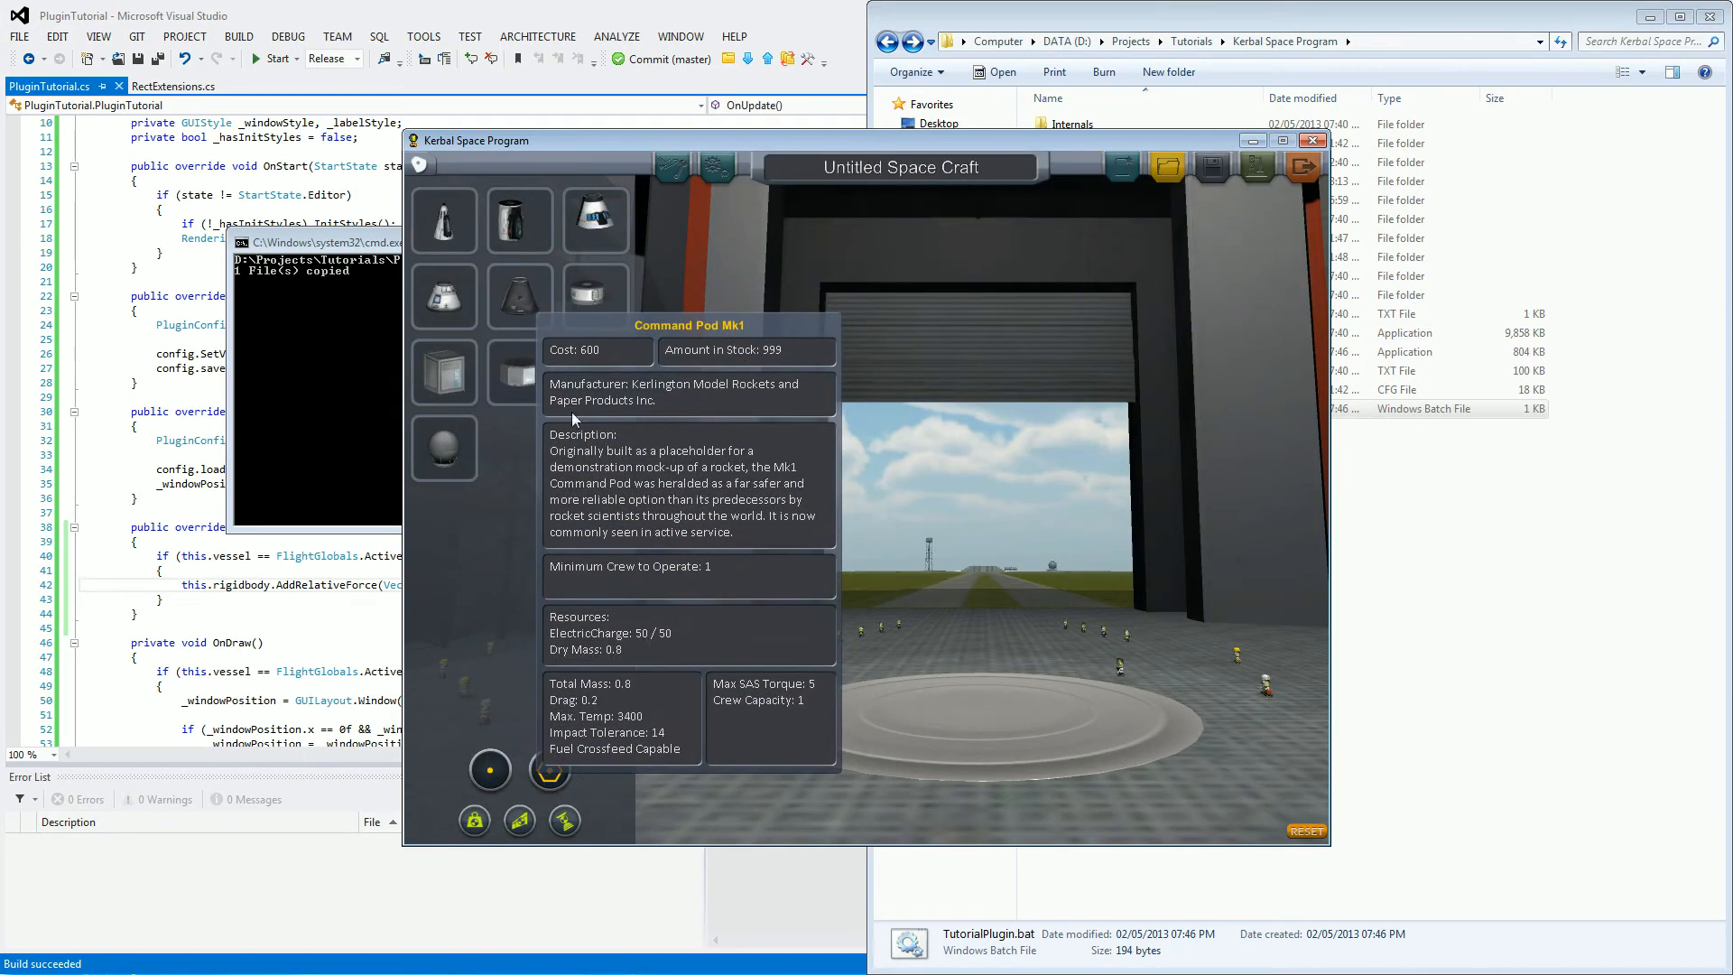
# Step: Place a Command Pod Mk1, attach Tutorial Parts with symmetry, and launch to the pad
pyautogui.click(572, 411)
pyautogui.click(490, 167)
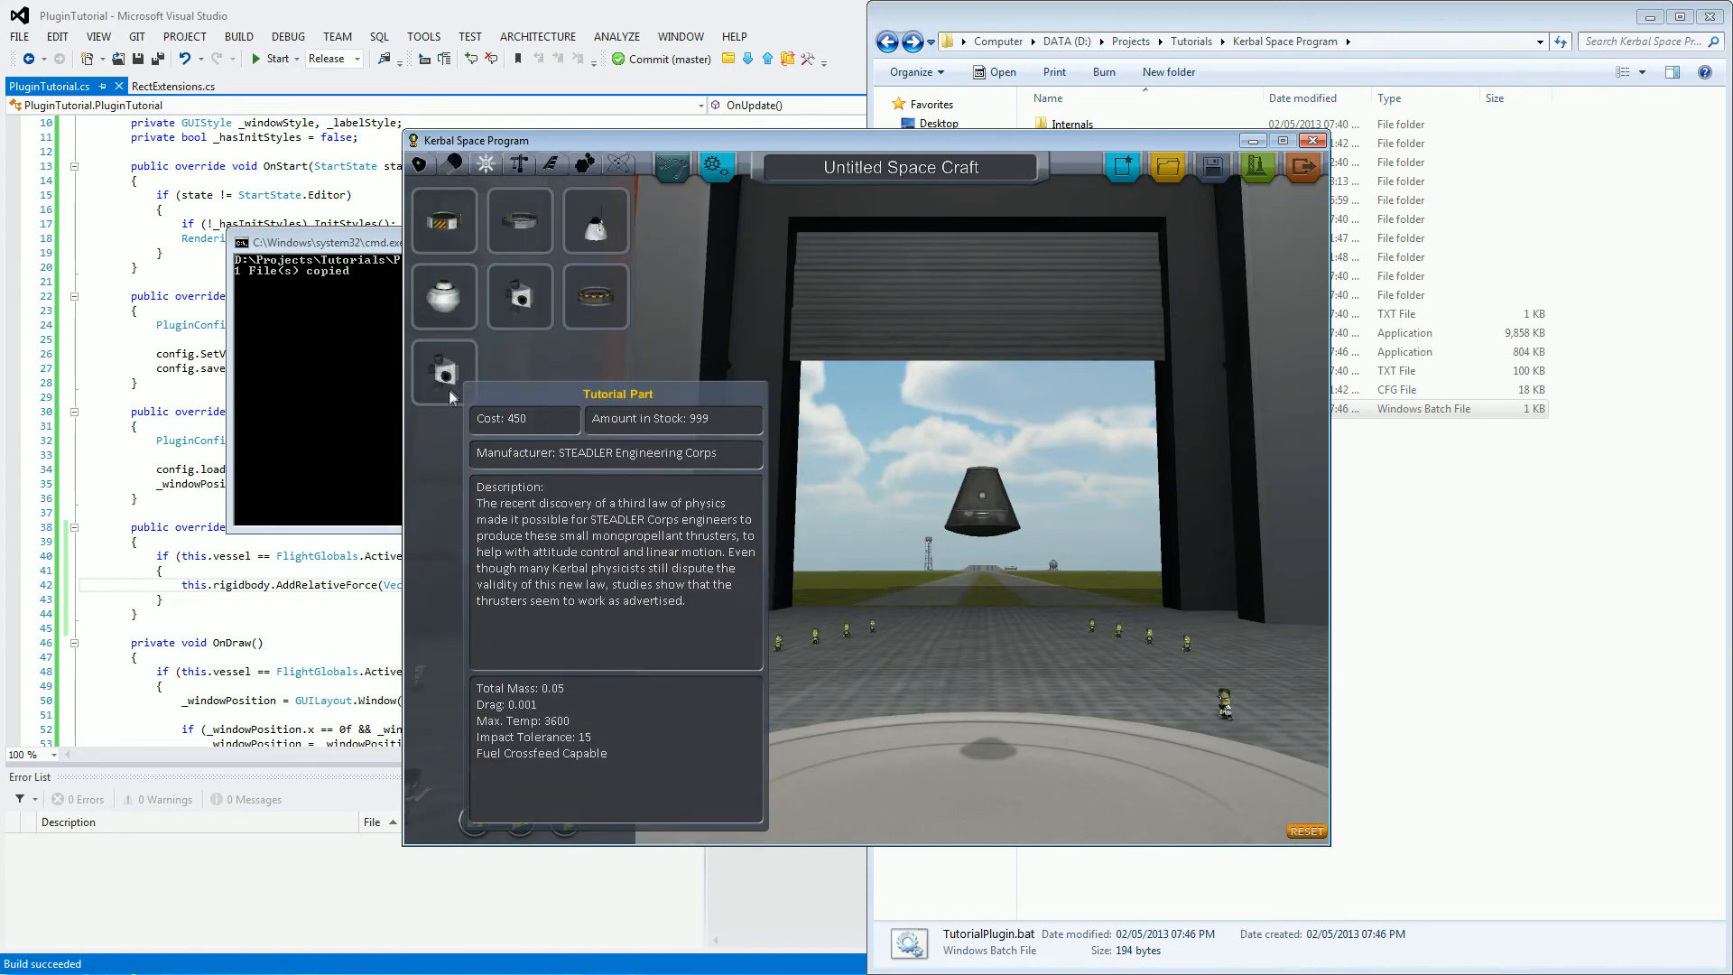
pyautogui.press('x')
pyautogui.click(987, 525)
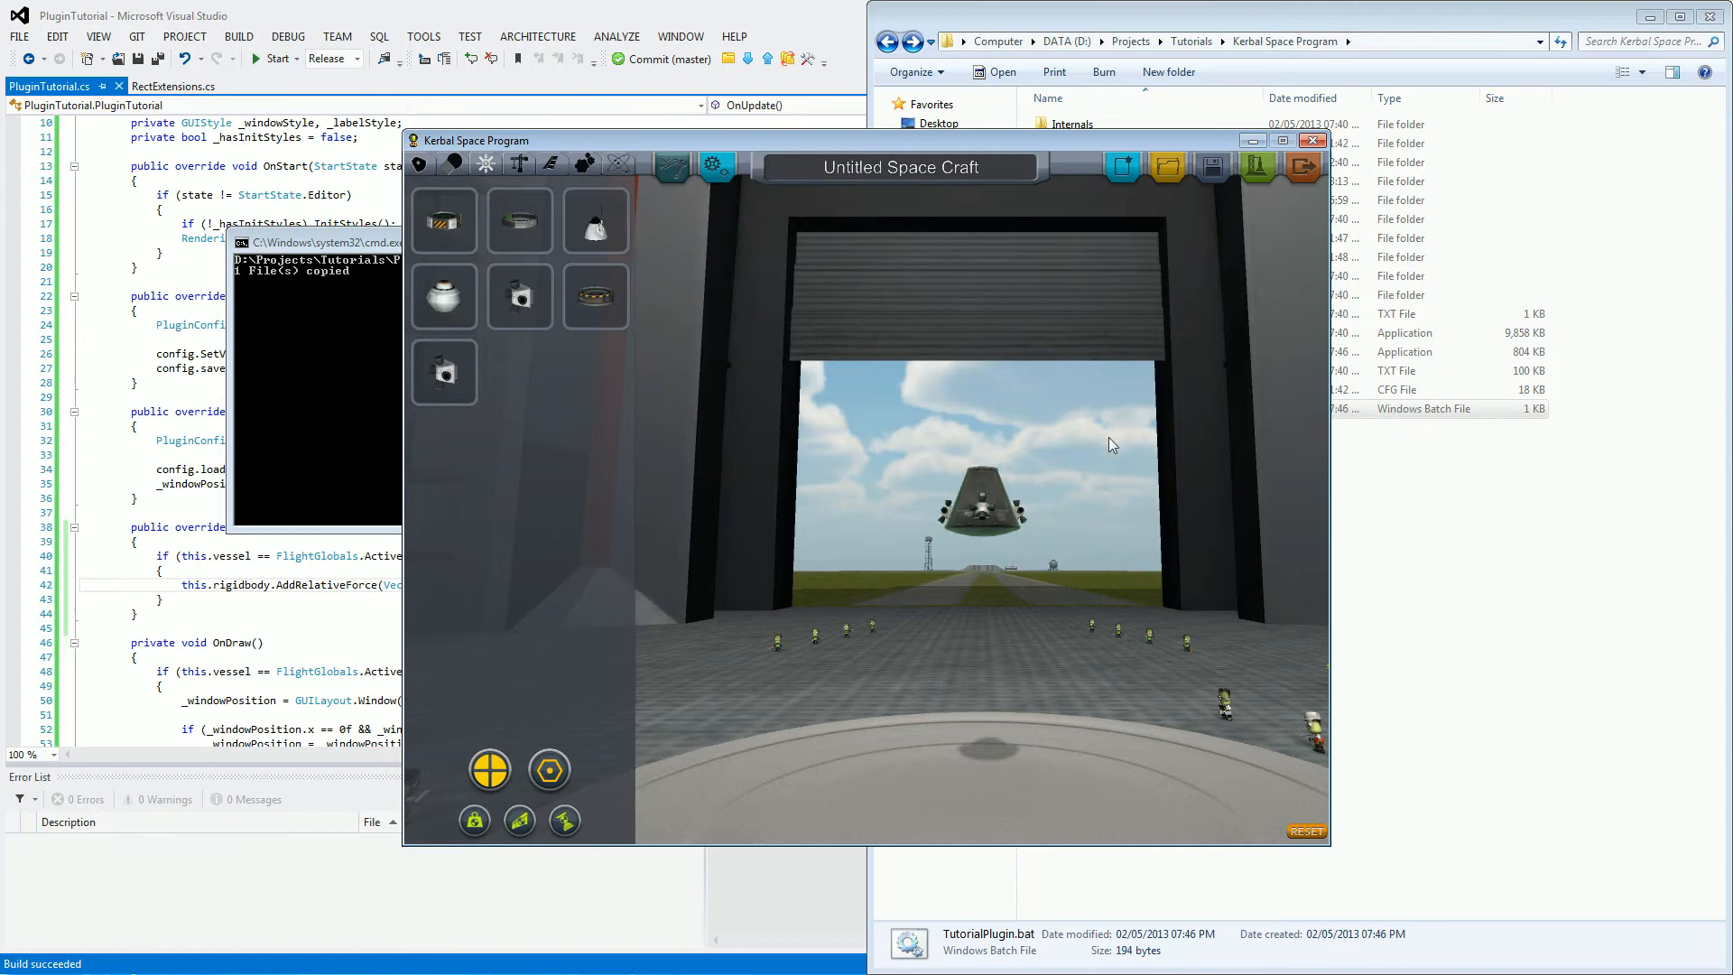
pyautogui.click(1260, 167)
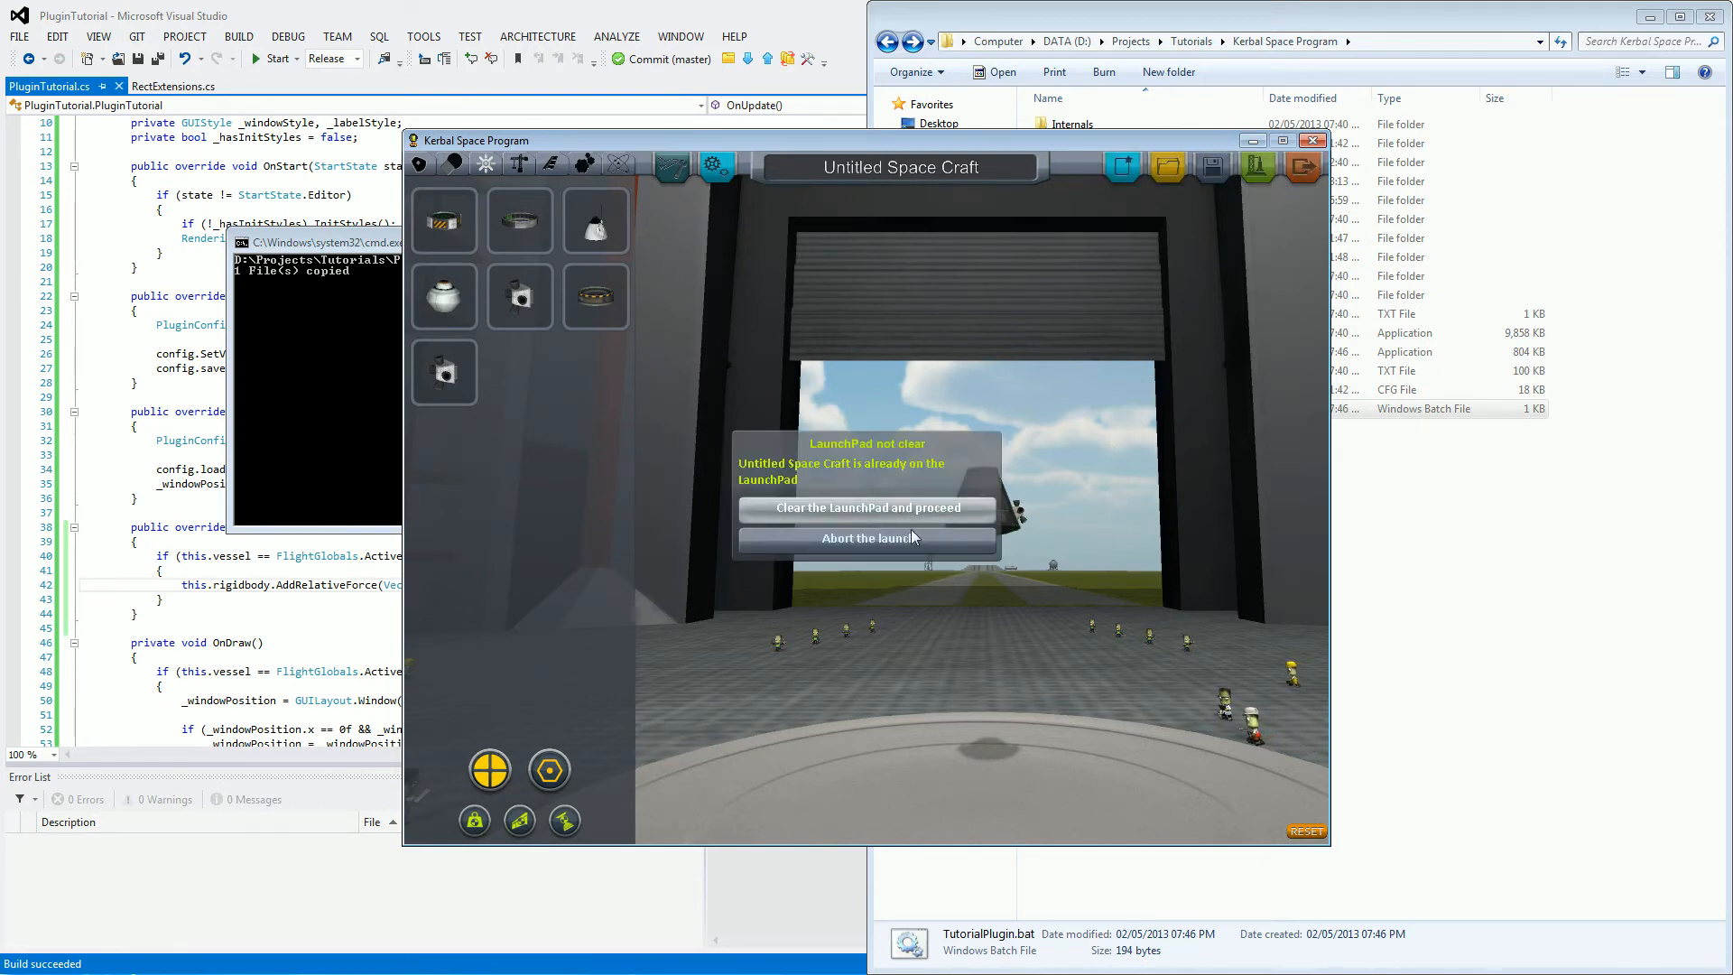
pyautogui.click(912, 530)
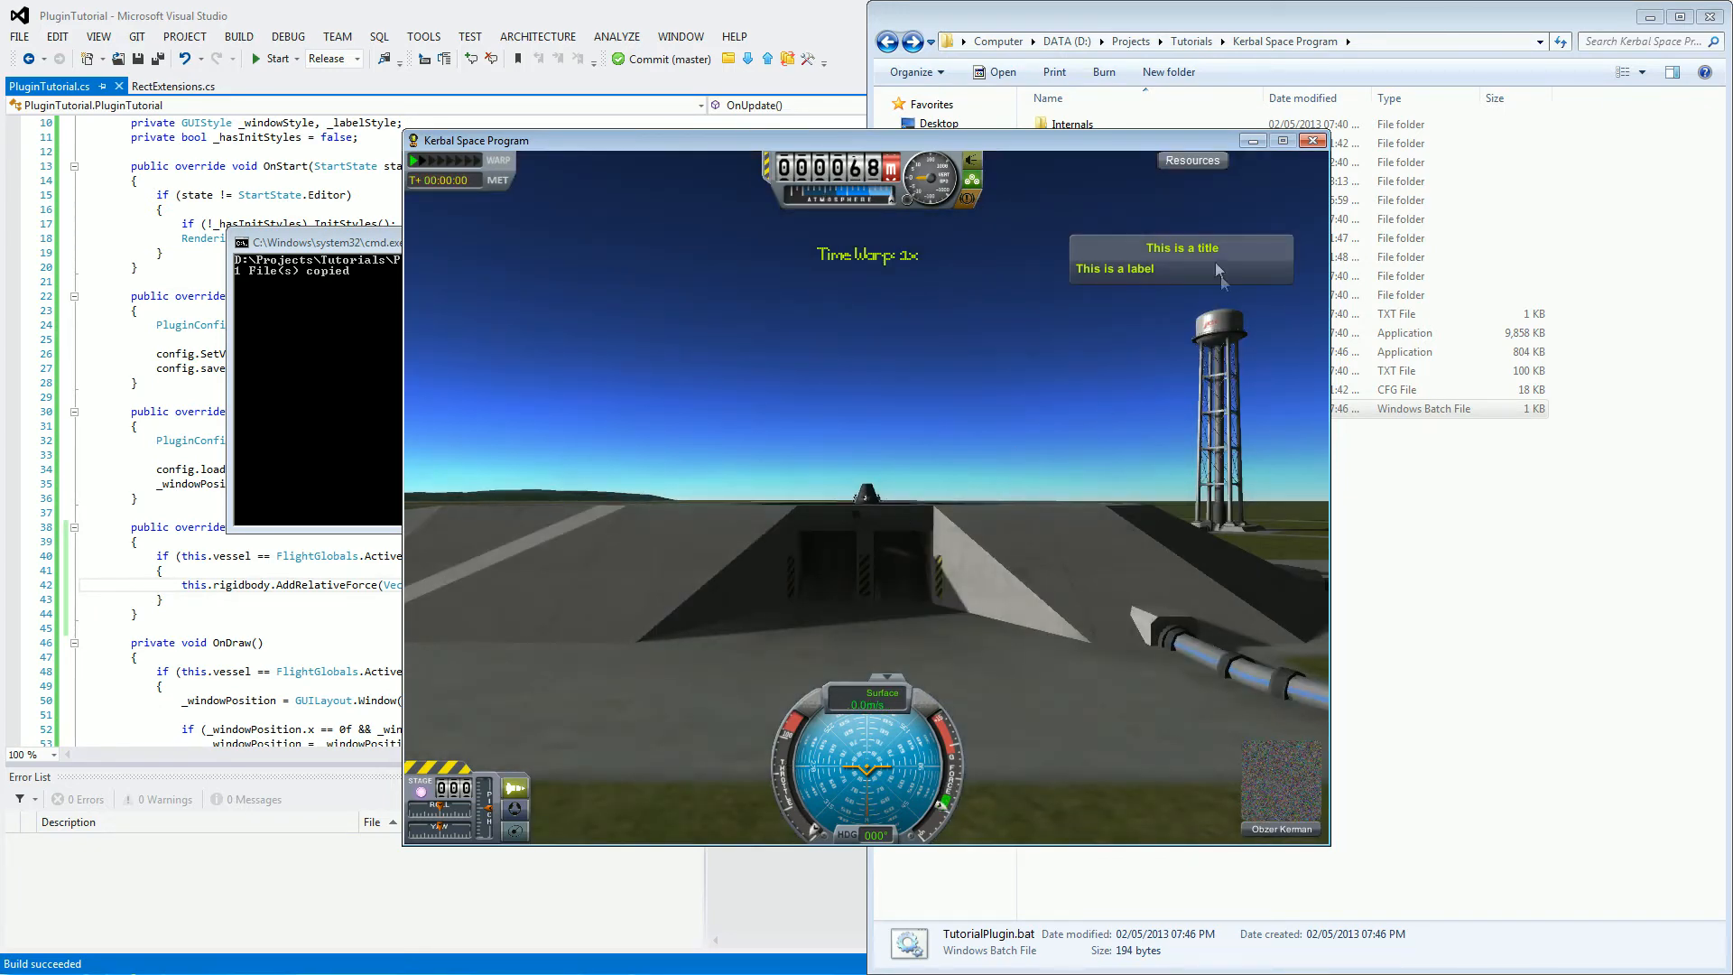
# Step: Nudge the 'This is a title' window and orbit the camera to look down on the launchpad
pyautogui.moveTo(1215, 262); pyautogui.dragTo(1219, 256)
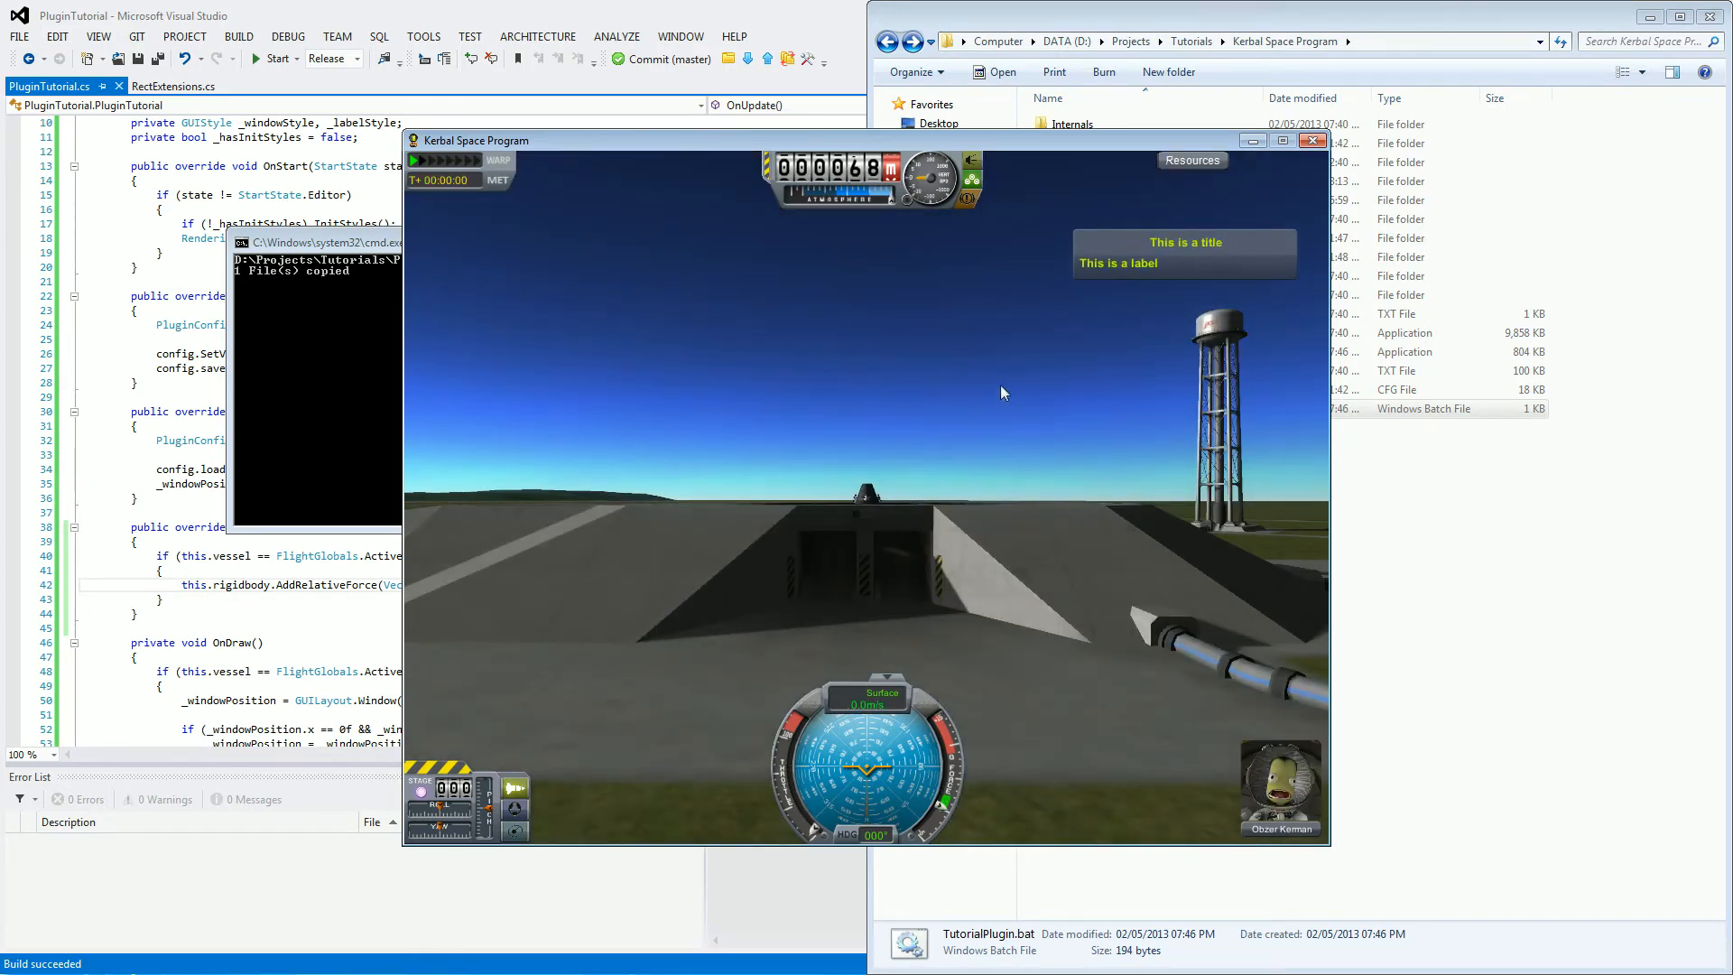
pyautogui.moveTo(1002, 385); pyautogui.dragTo(788, 747)
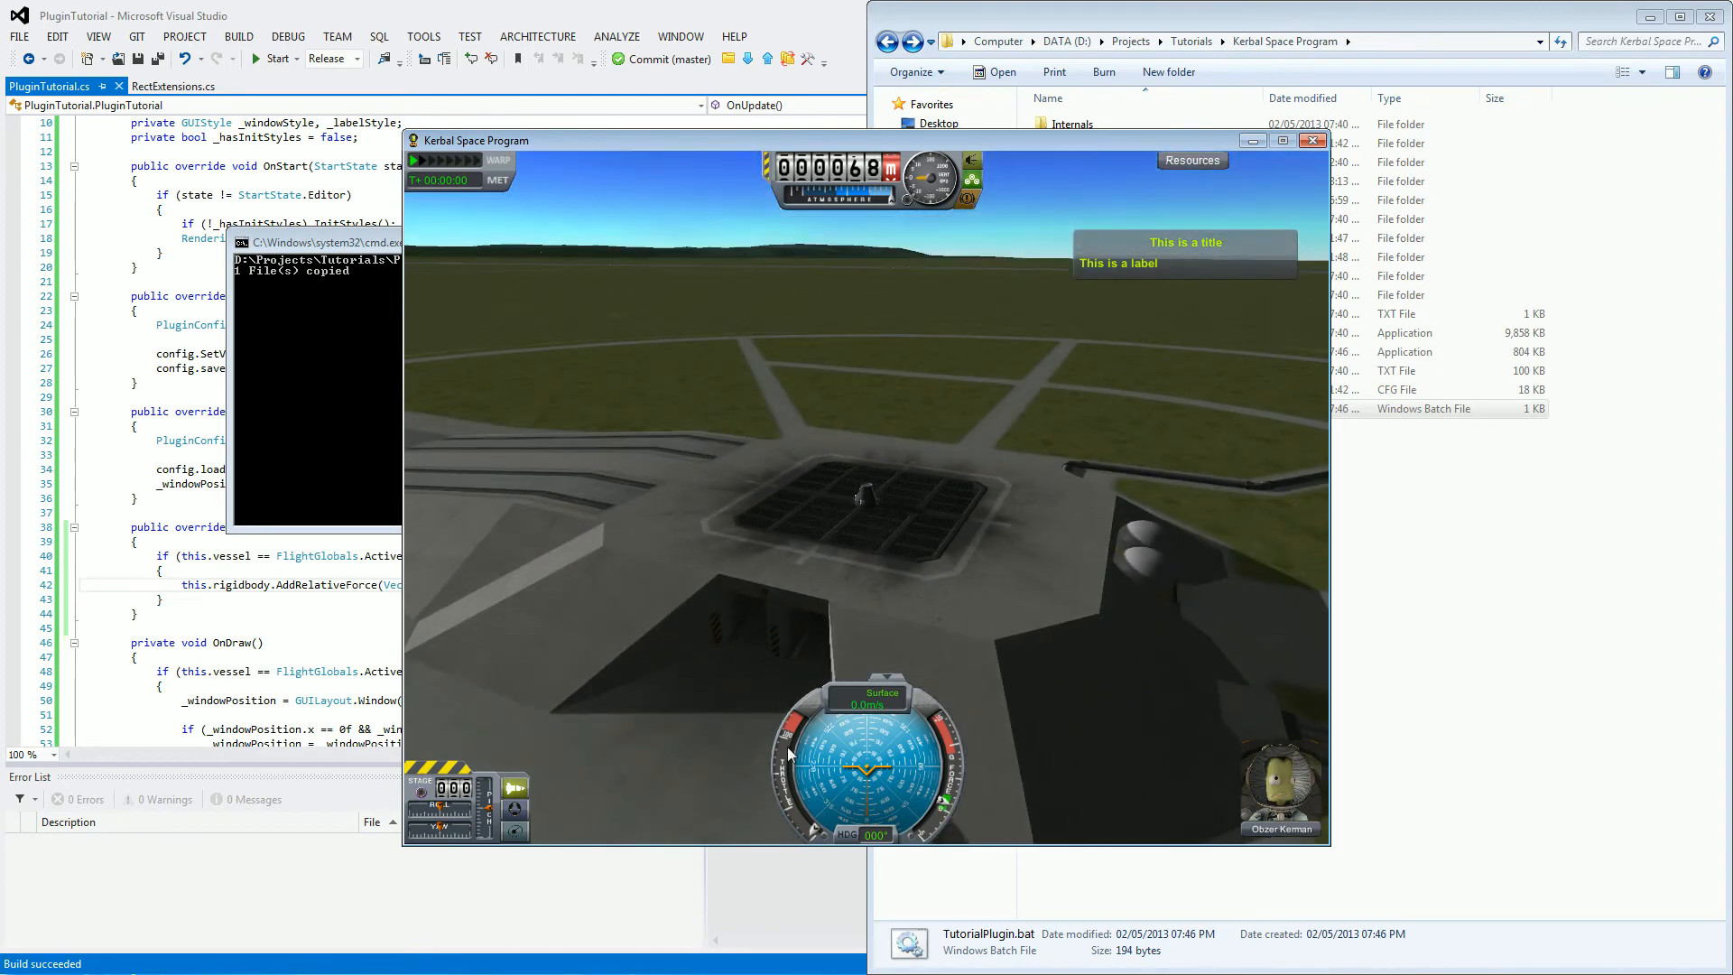
pyautogui.moveTo(805, 578)
pyautogui.mouseDown()
pyautogui.moveTo(760, 542)
pyautogui.moveTo(980, 586)
pyautogui.mouseUp()
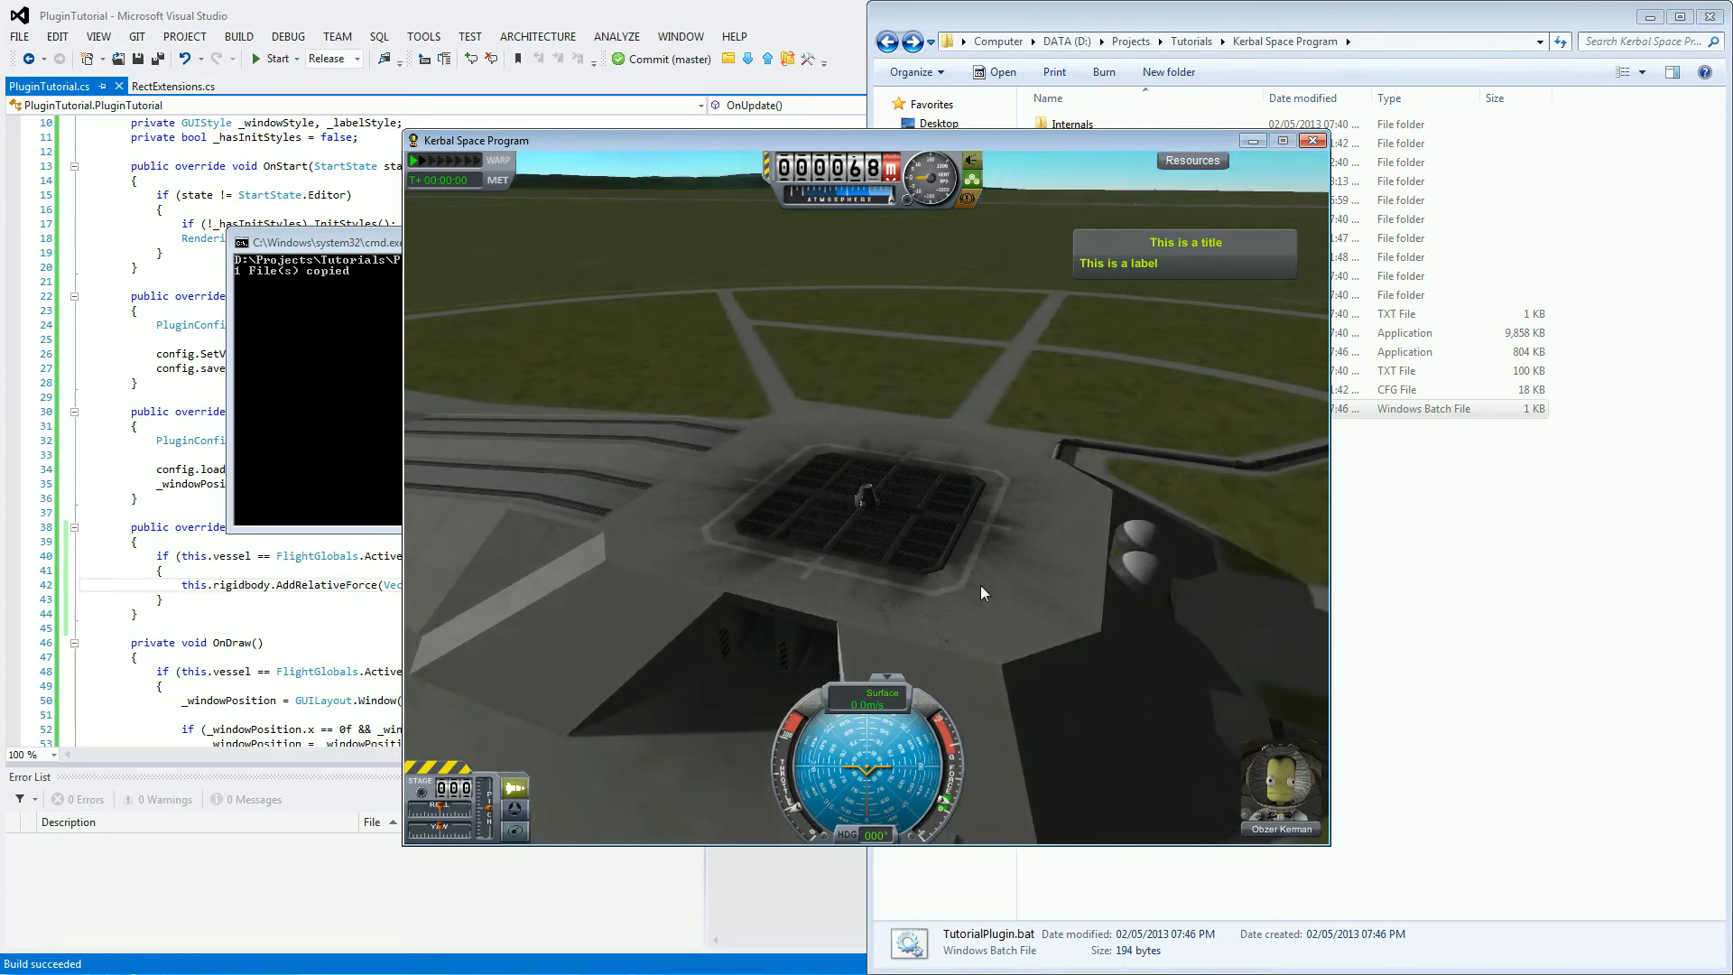
# Step: Raise throttle so the pod lifts off, orbiting the camera over the coastline as it climbs
pyautogui.press('space')
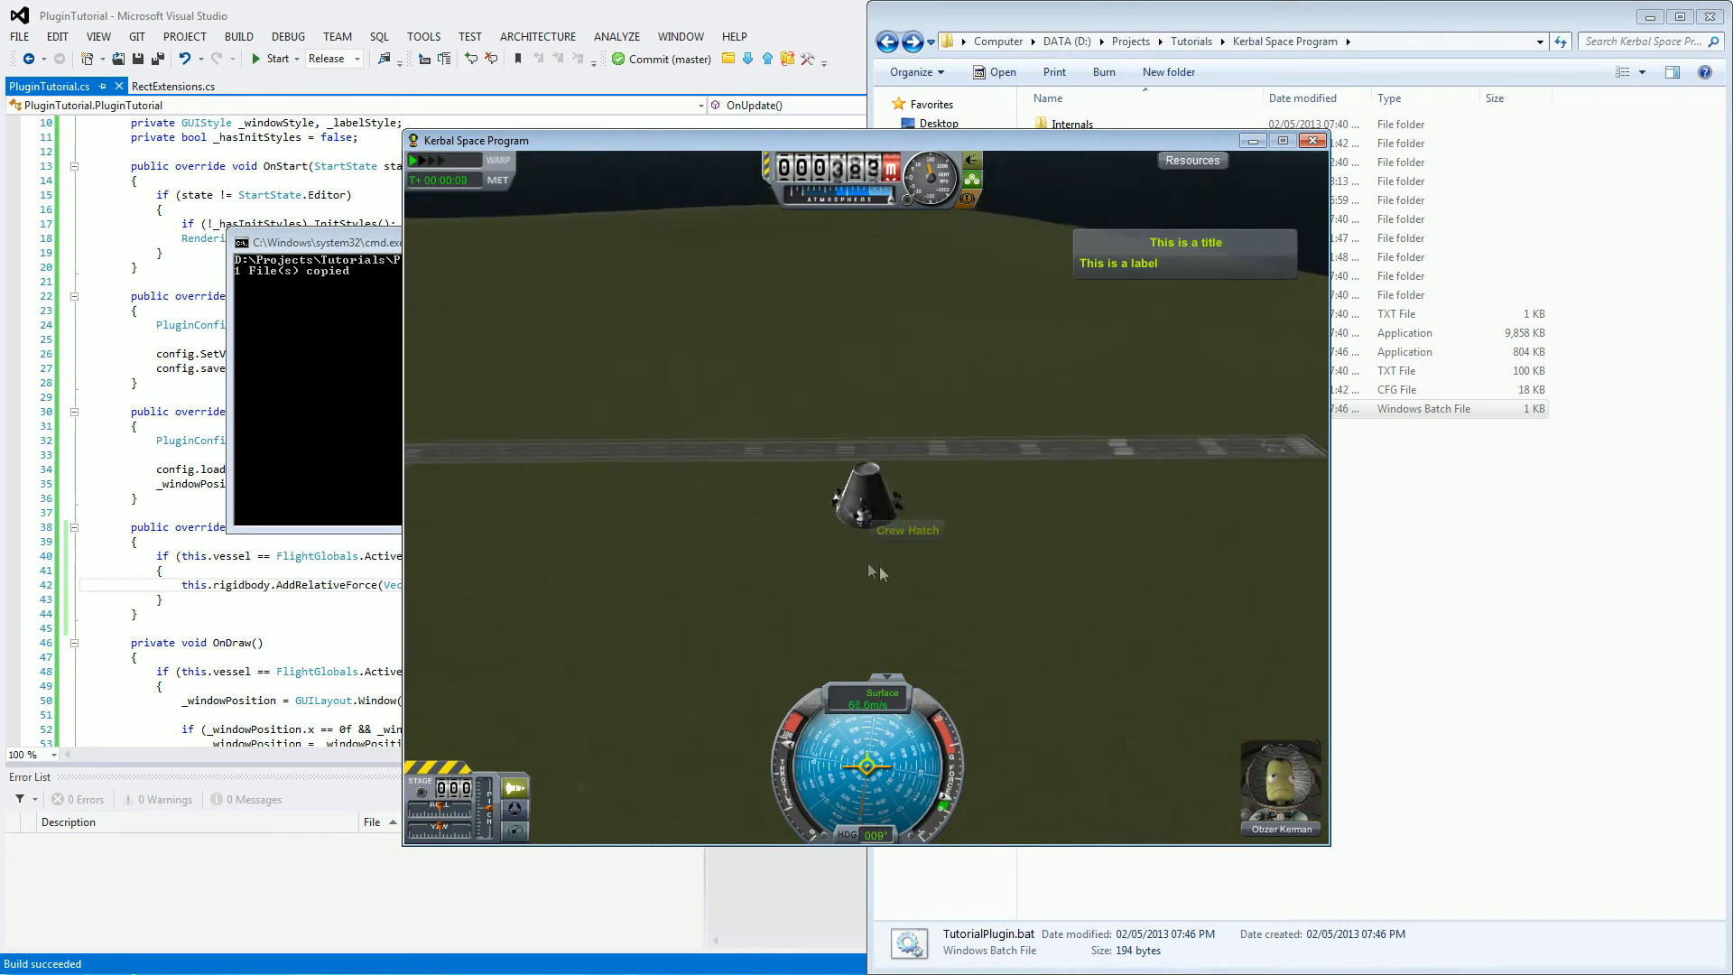
pyautogui.moveTo(879, 567)
pyautogui.mouseDown()
pyautogui.moveTo(649, 579)
pyautogui.moveTo(1052, 556)
pyautogui.moveTo(771, 587)
pyautogui.moveTo(843, 575)
pyautogui.mouseUp()
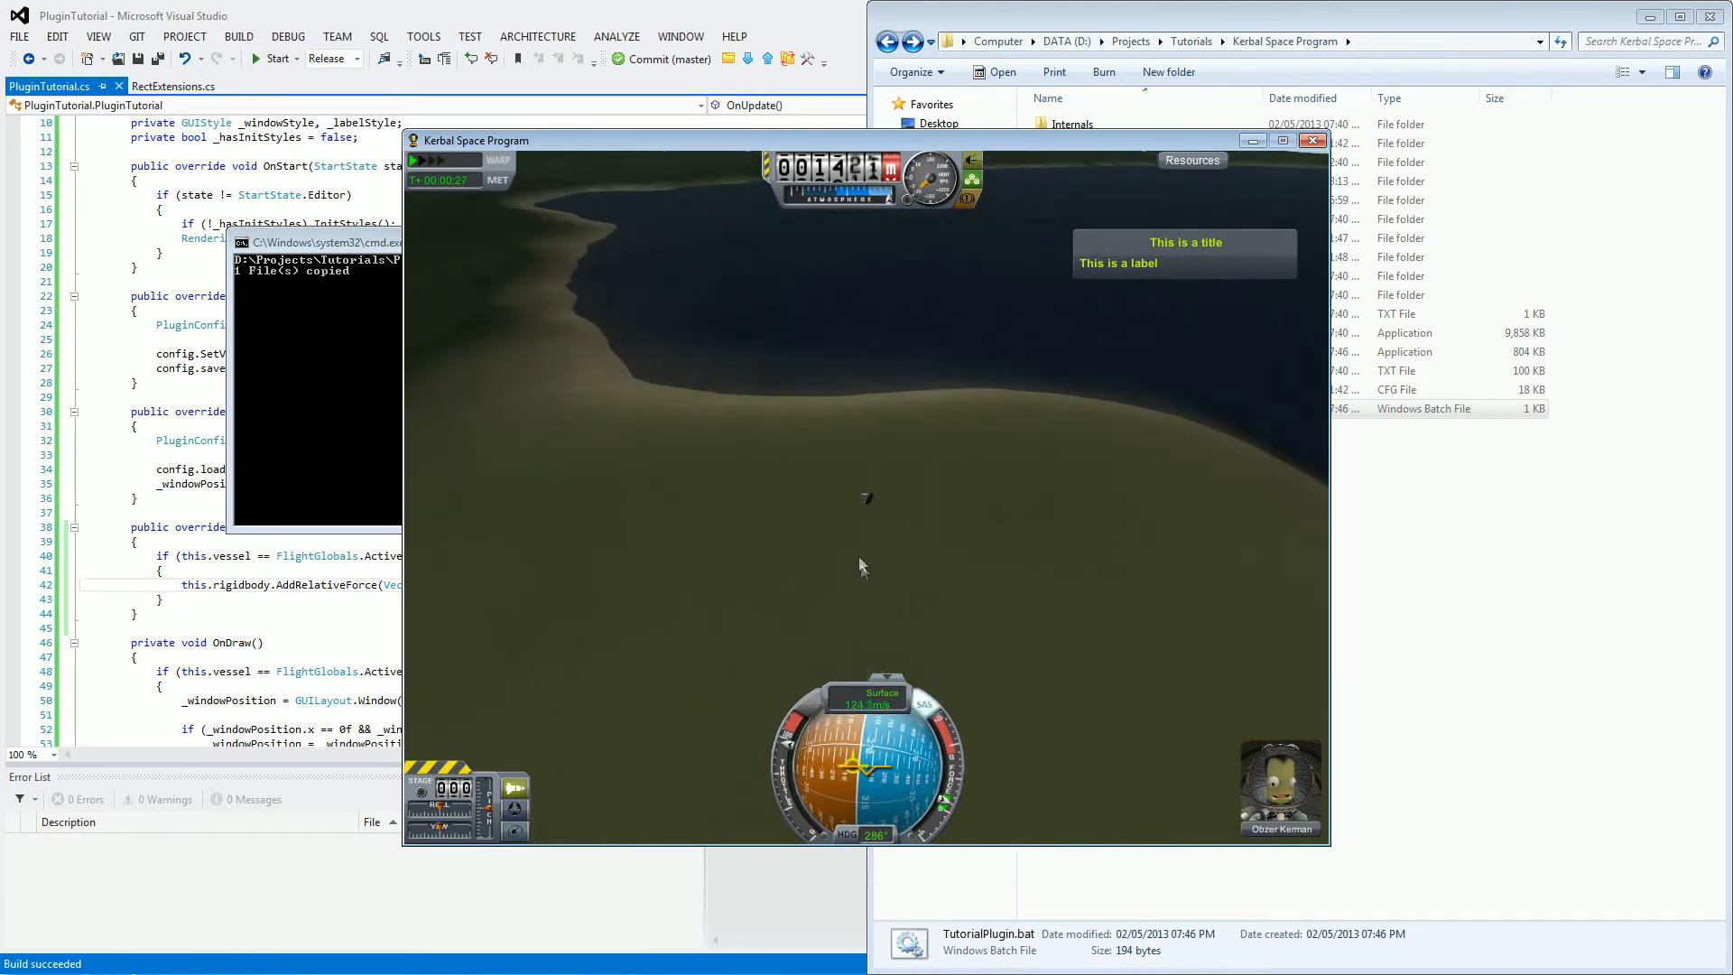
pyautogui.scroll(3, 854, 558)
pyautogui.scroll(3, 767, 508)
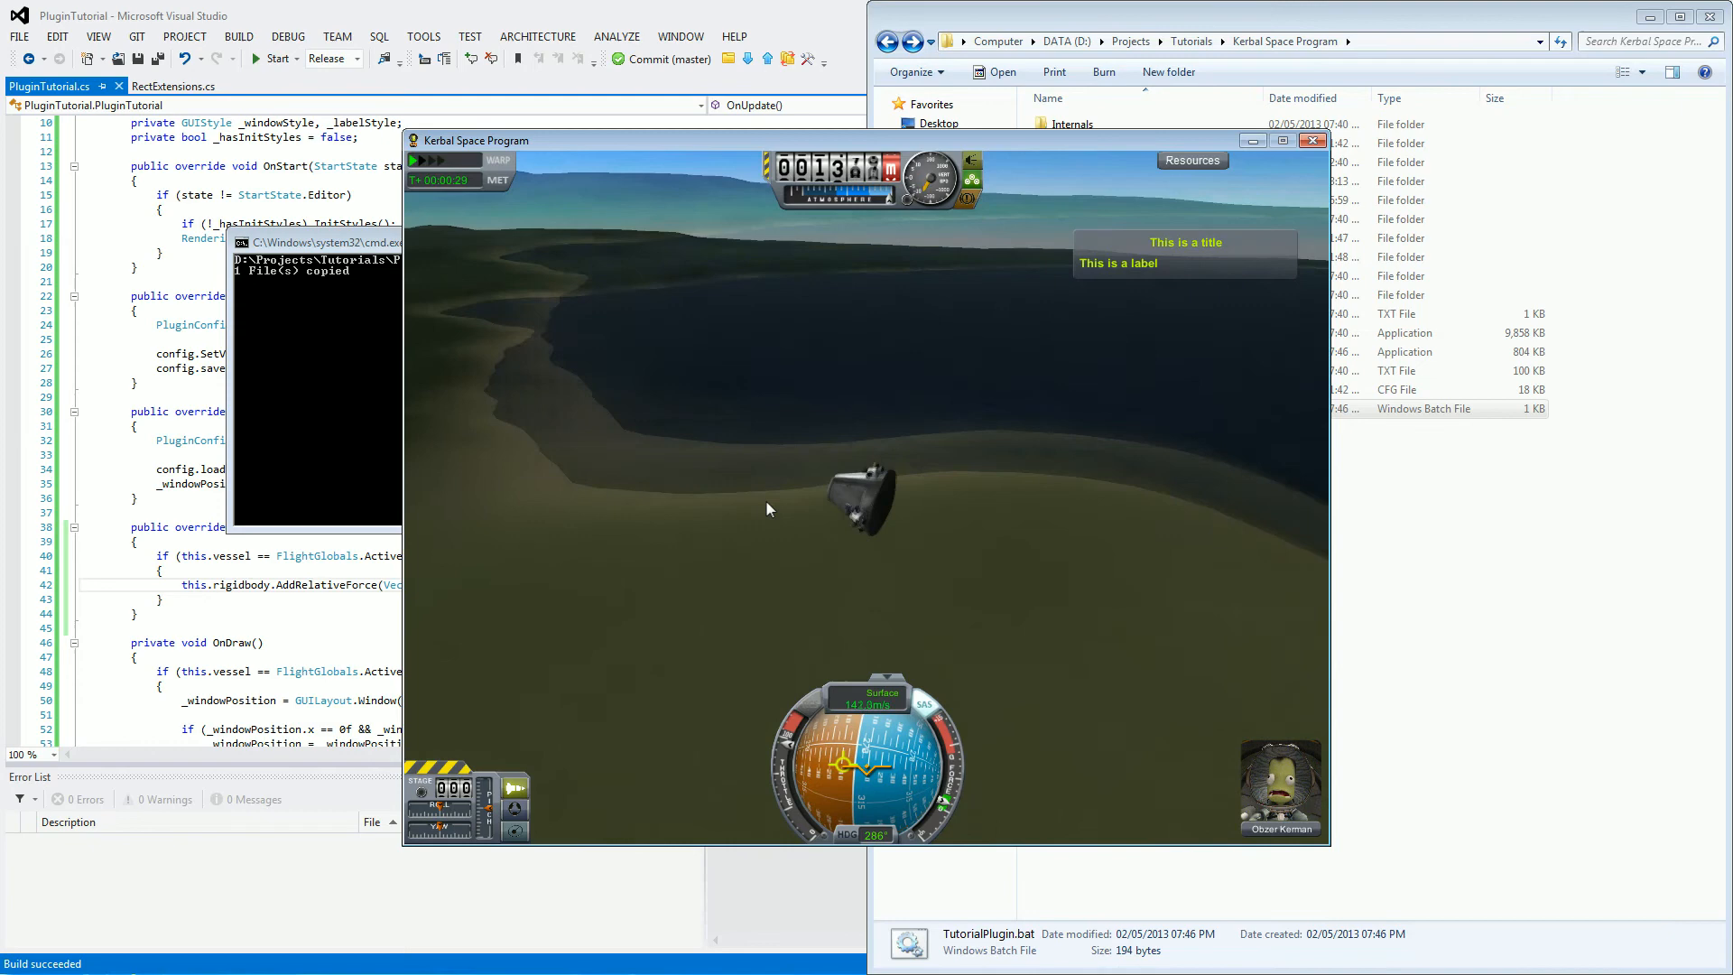
pyautogui.moveTo(766, 500)
pyautogui.mouseDown()
pyautogui.moveTo(907, 312)
pyautogui.moveTo(748, 527)
pyautogui.mouseUp()
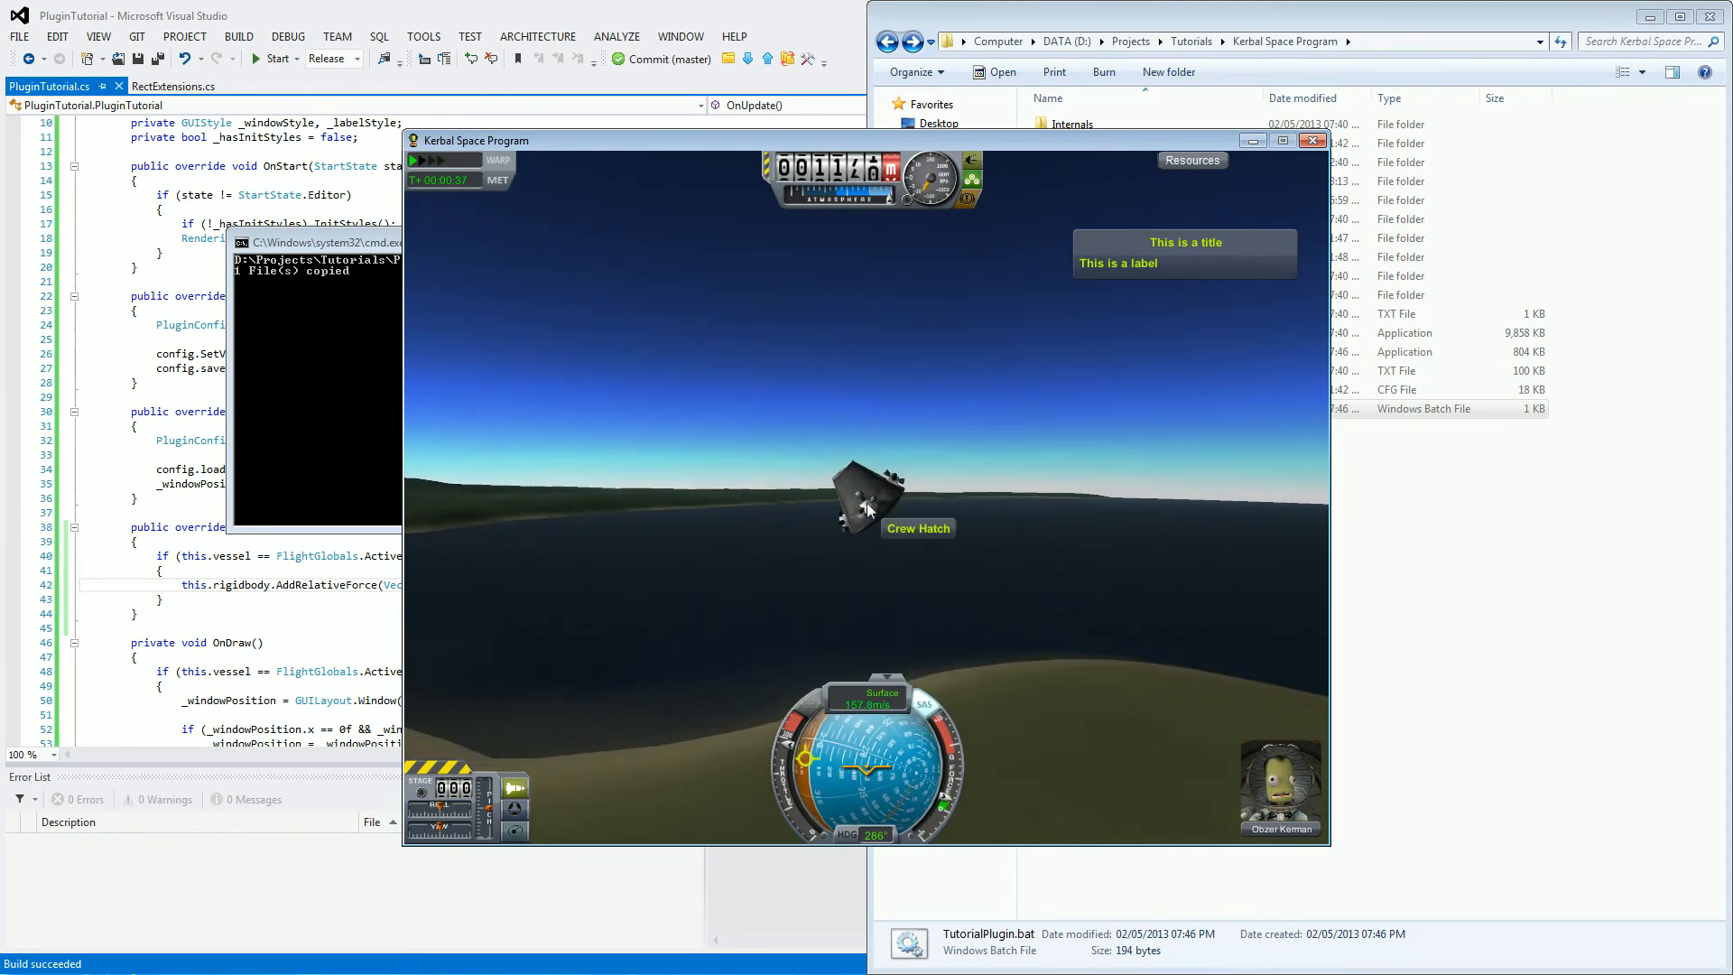
pyautogui.moveTo(1047, 551); pyautogui.dragTo(544, 695)
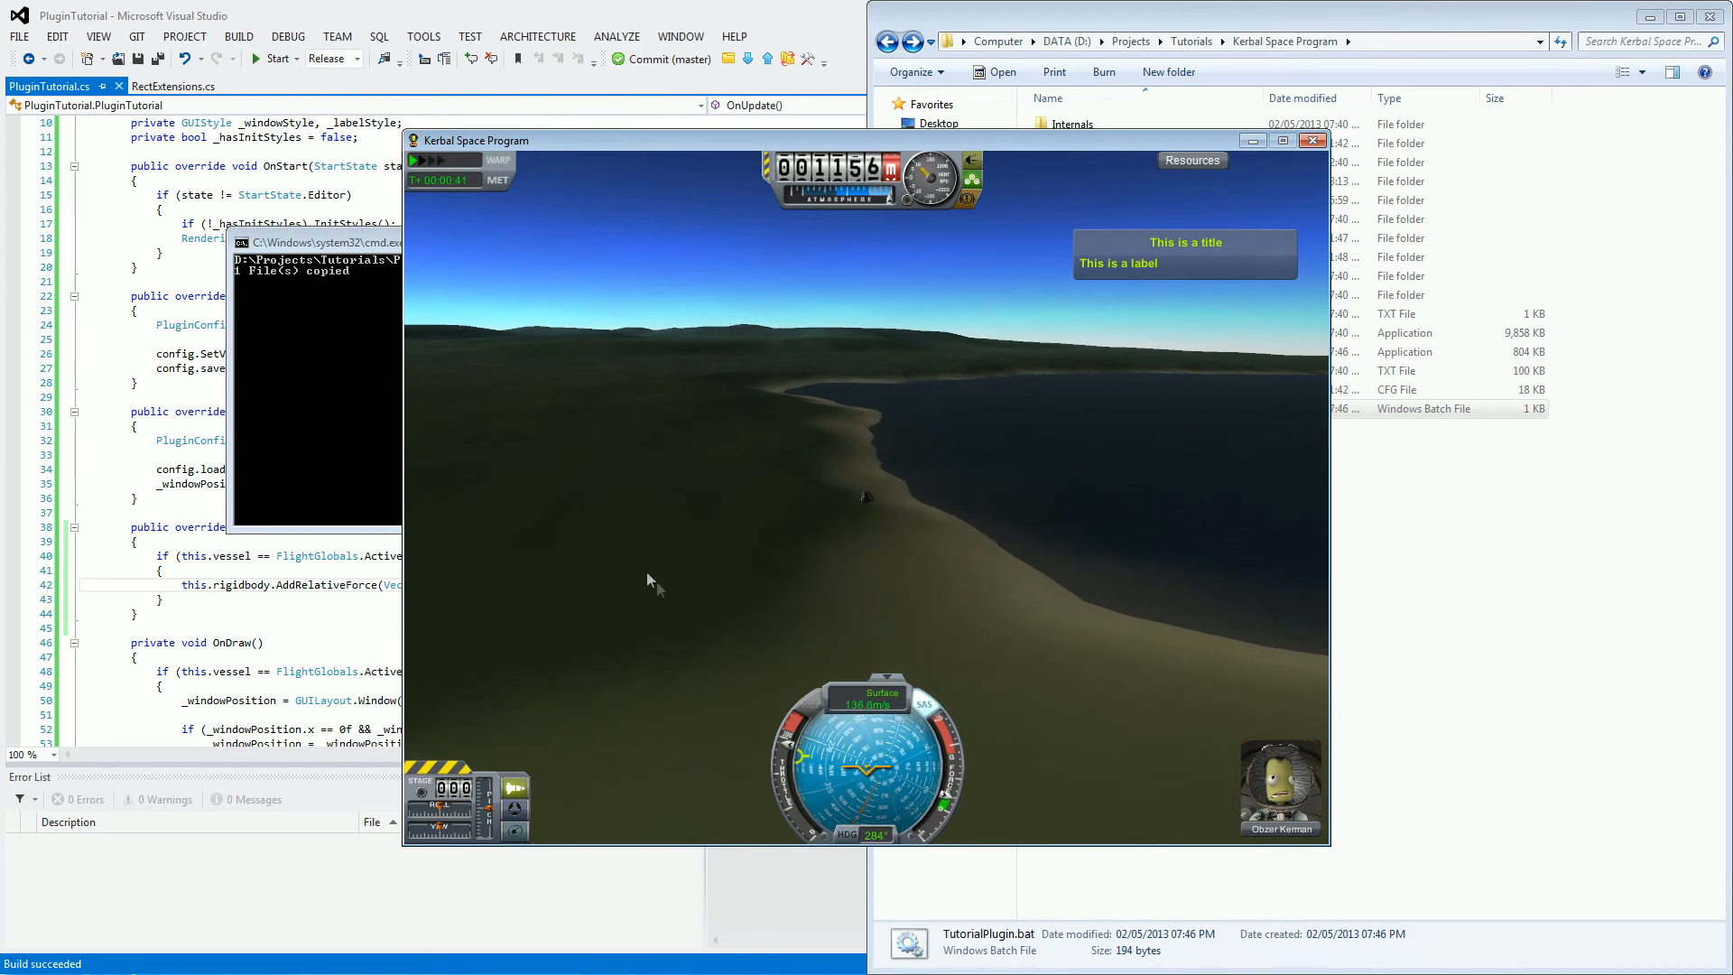
pyautogui.moveTo(646, 571); pyautogui.dragTo(1039, 582)
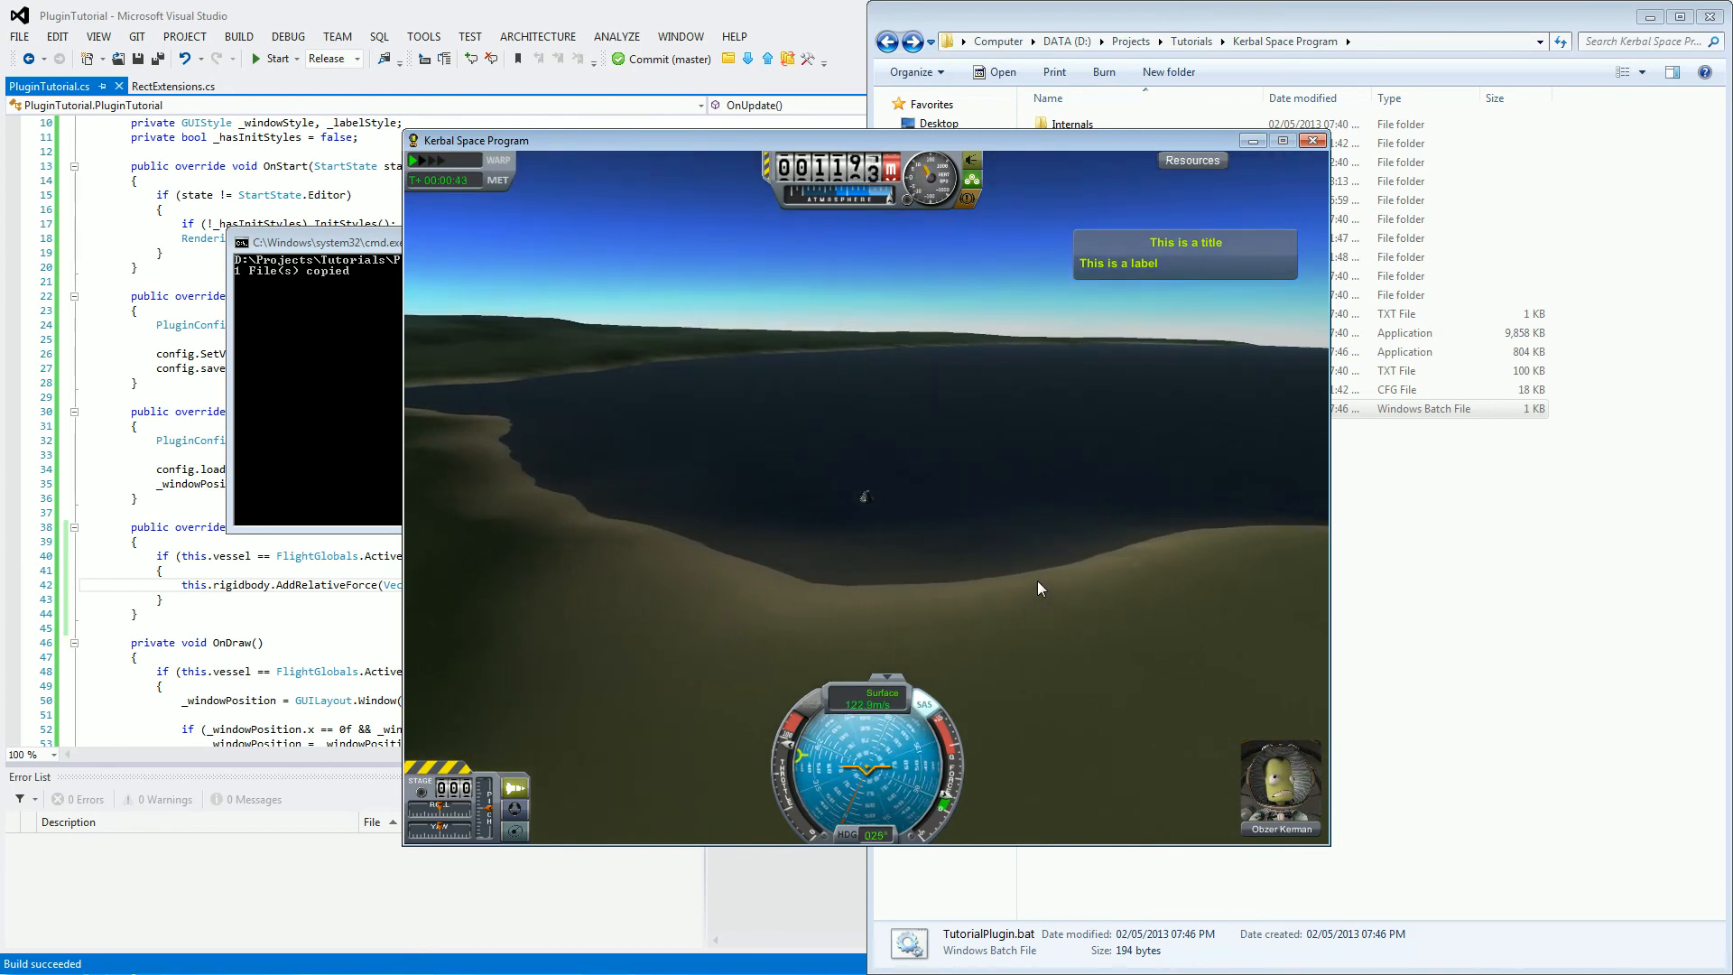
pyautogui.moveTo(1215, 574); pyautogui.dragTo(678, 583)
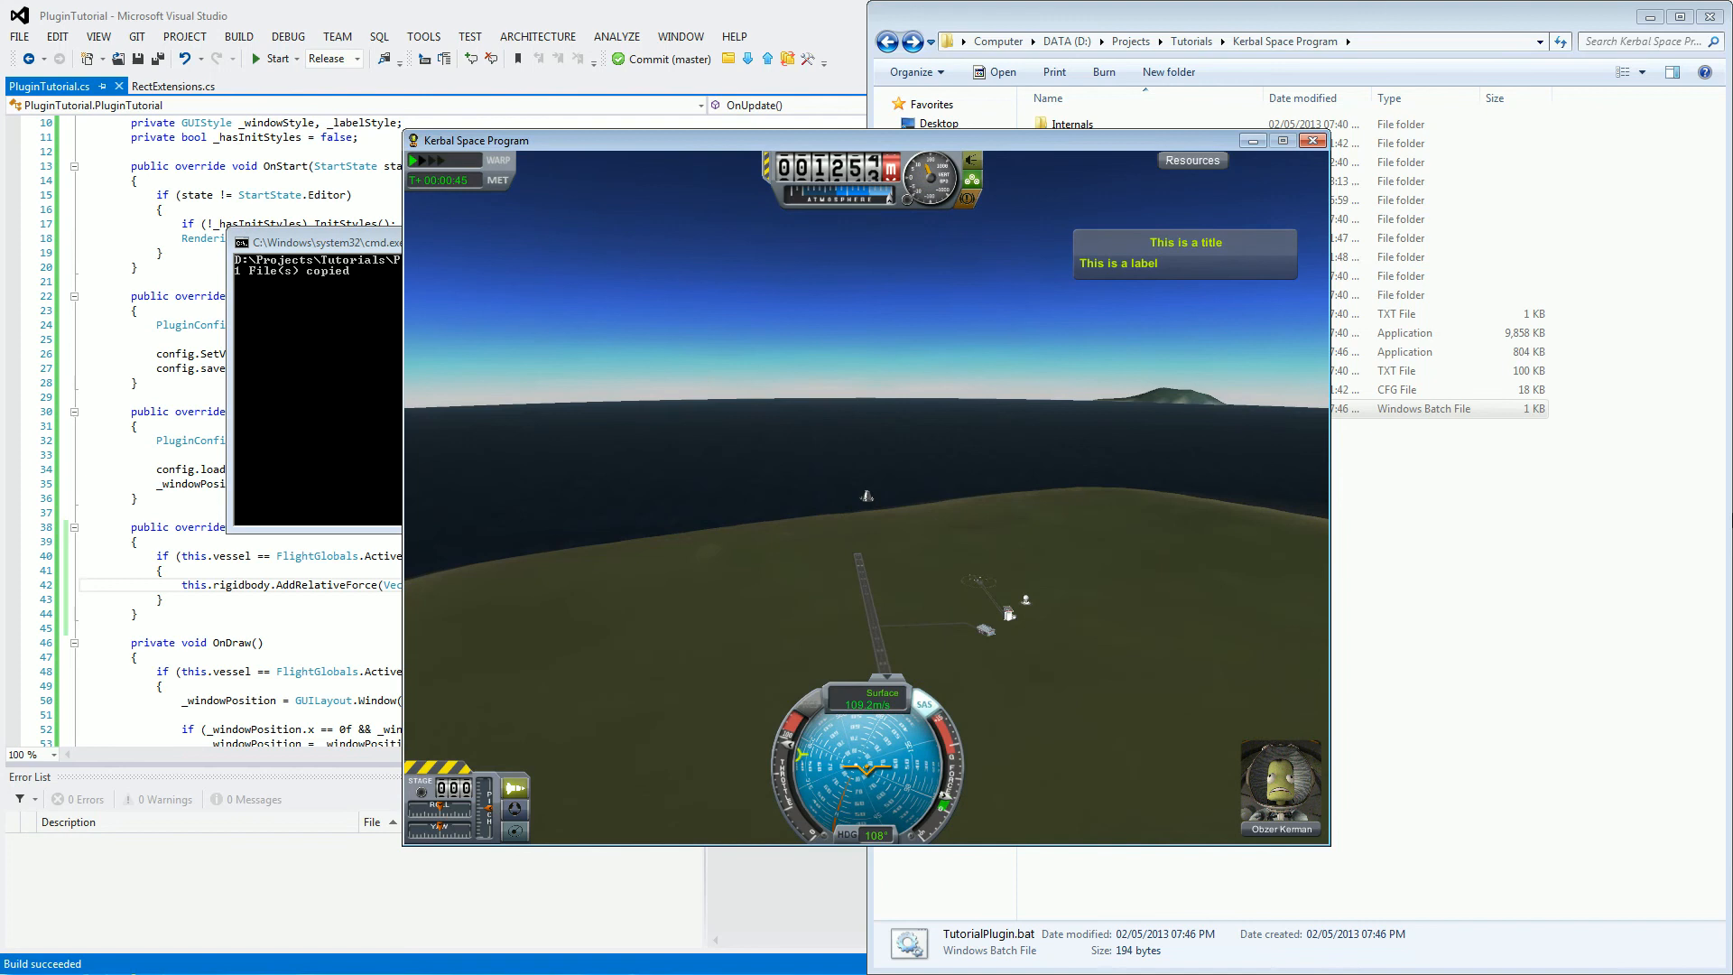
pyautogui.moveTo(1009, 614); pyautogui.dragTo(621, 633)
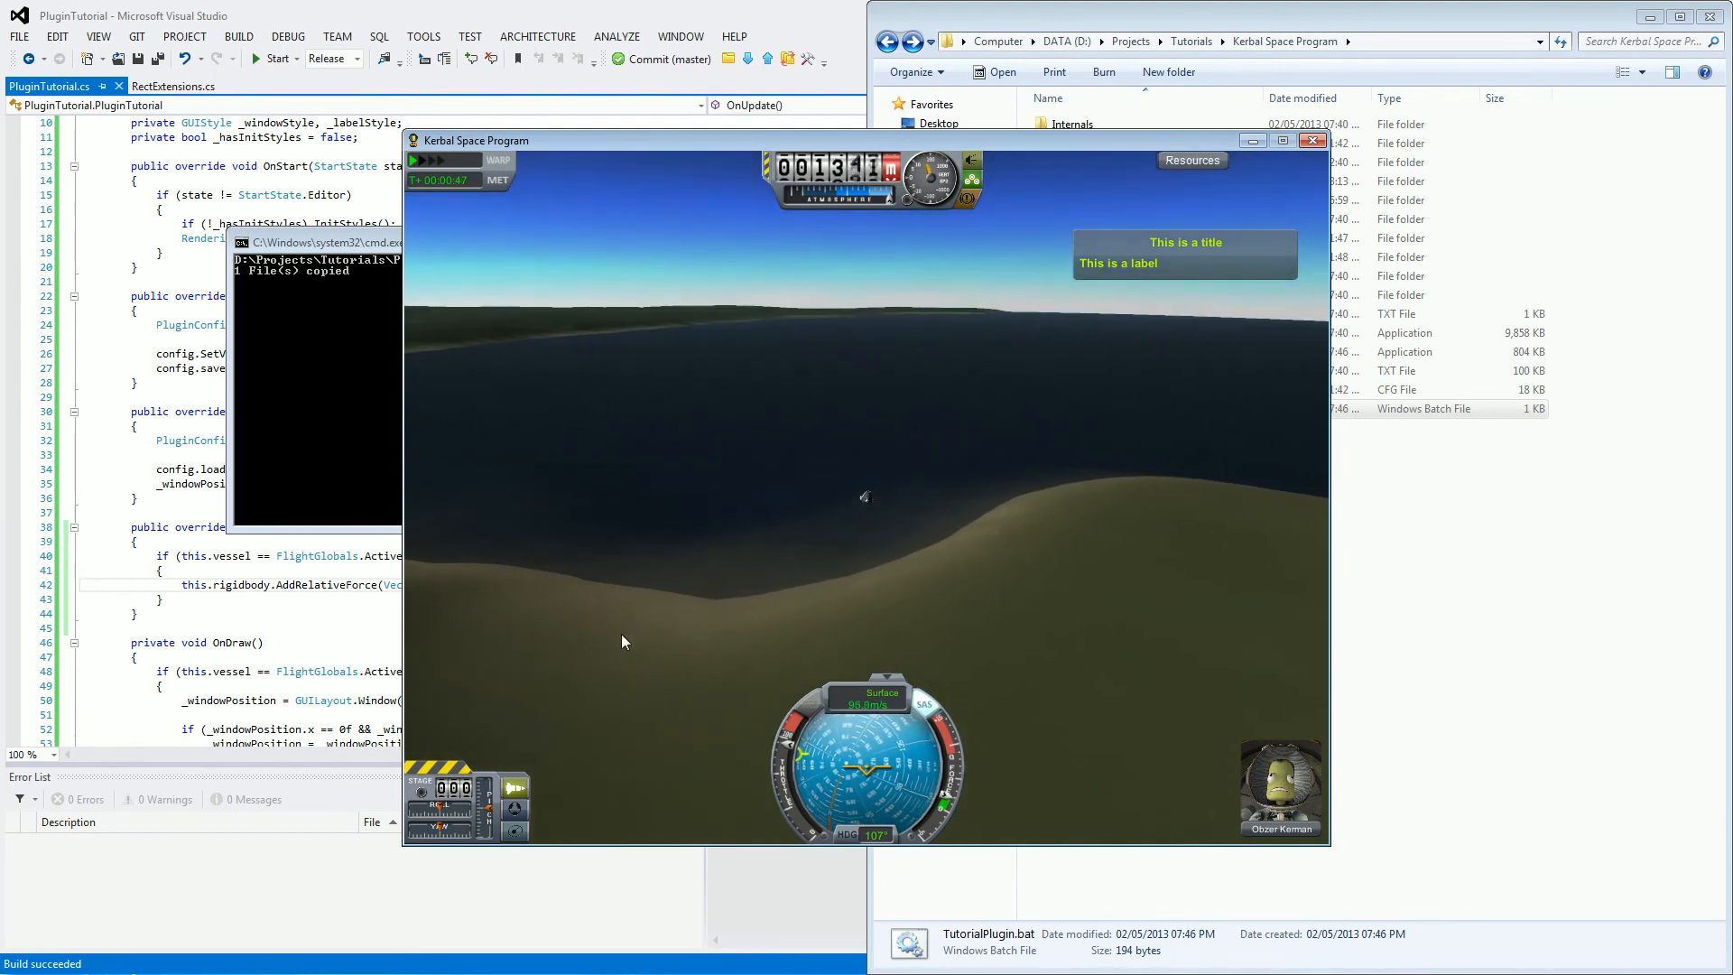